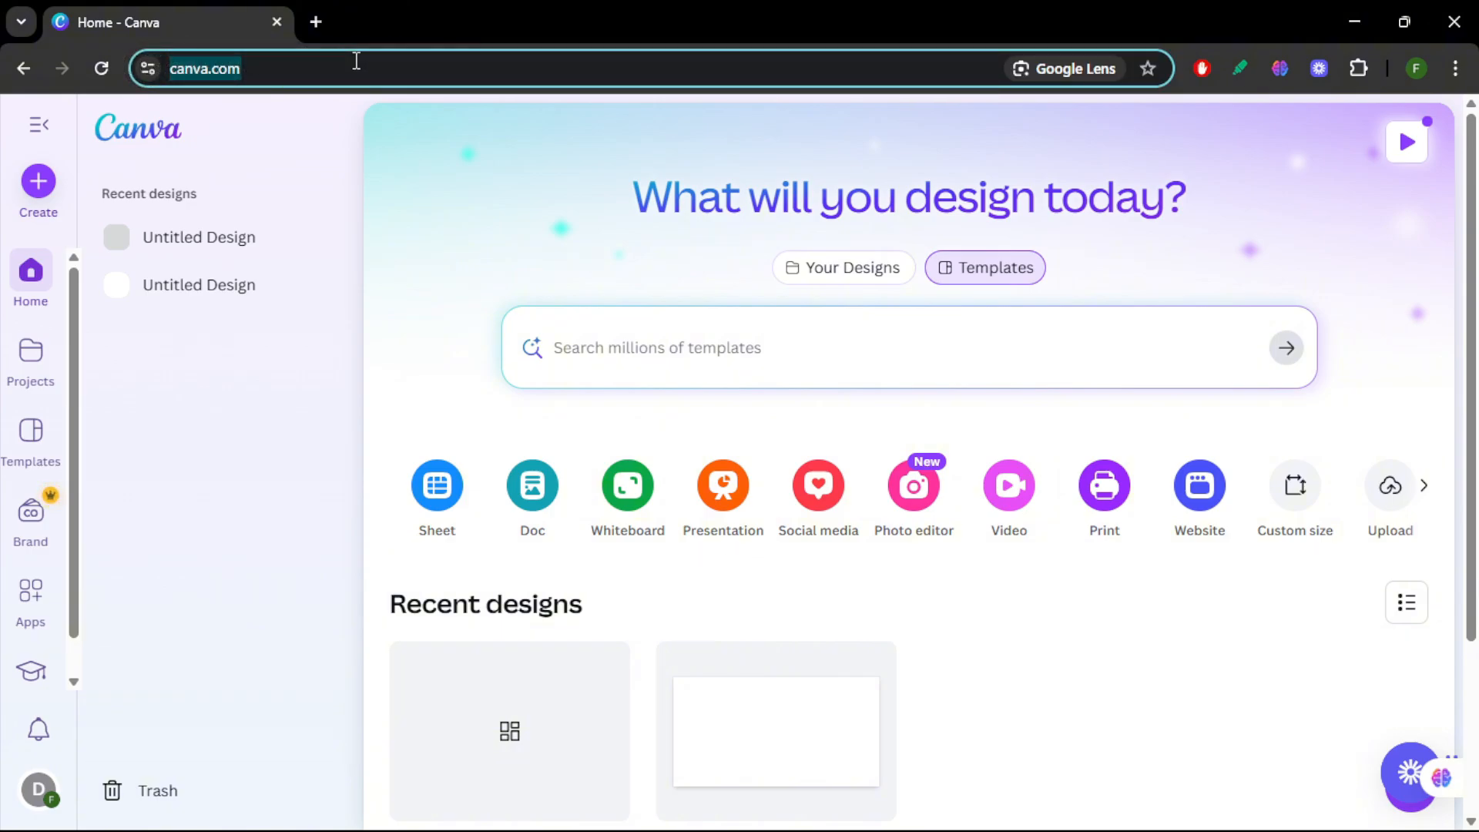
Step: Create a blank presentation and place the red three-column, four-row table with filled cells on its page
{"action": "left_click", "coordinate": [722, 516]}
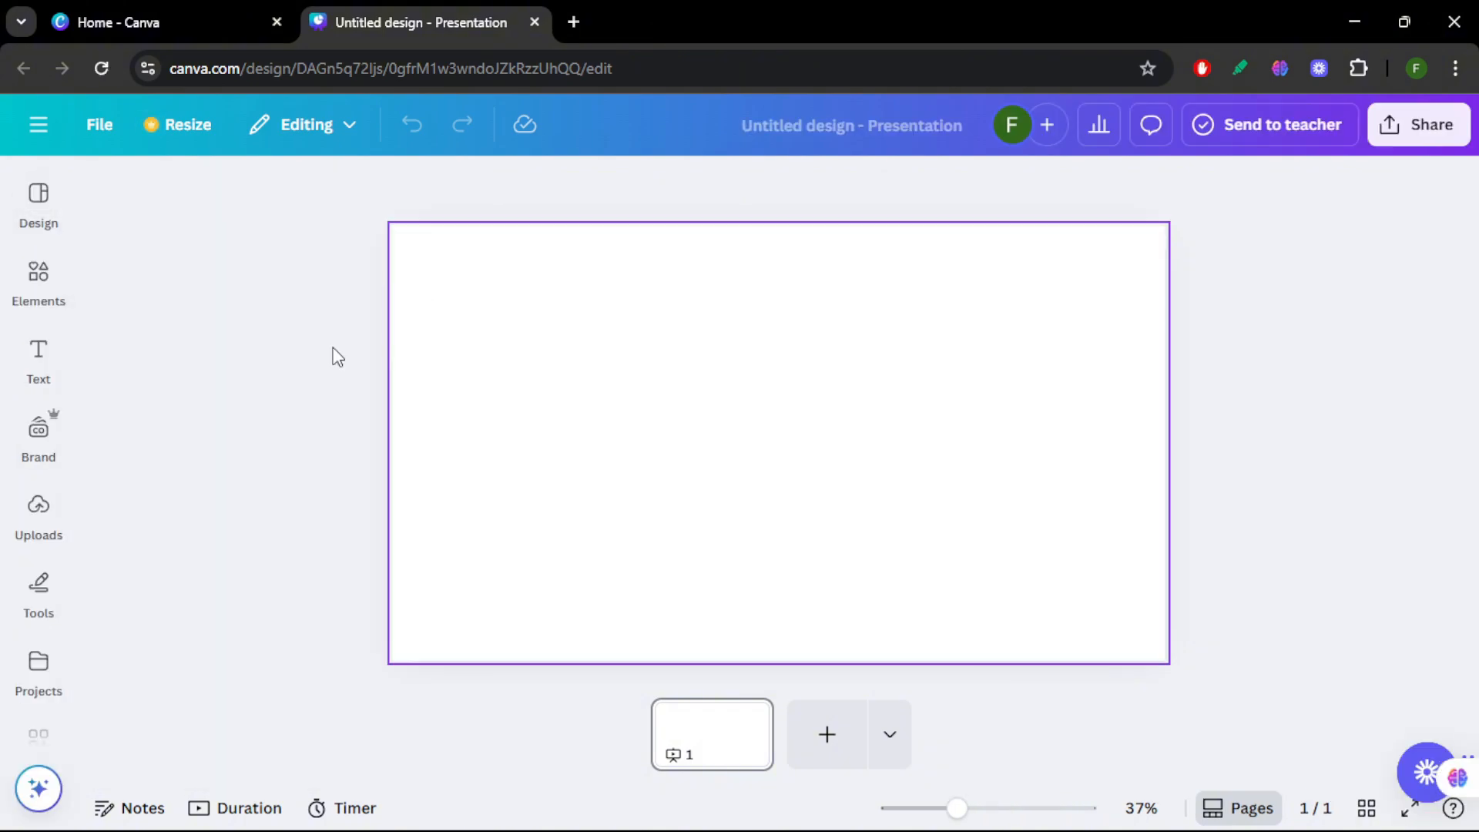
{"action": "left_click", "coordinate": [38, 279]}
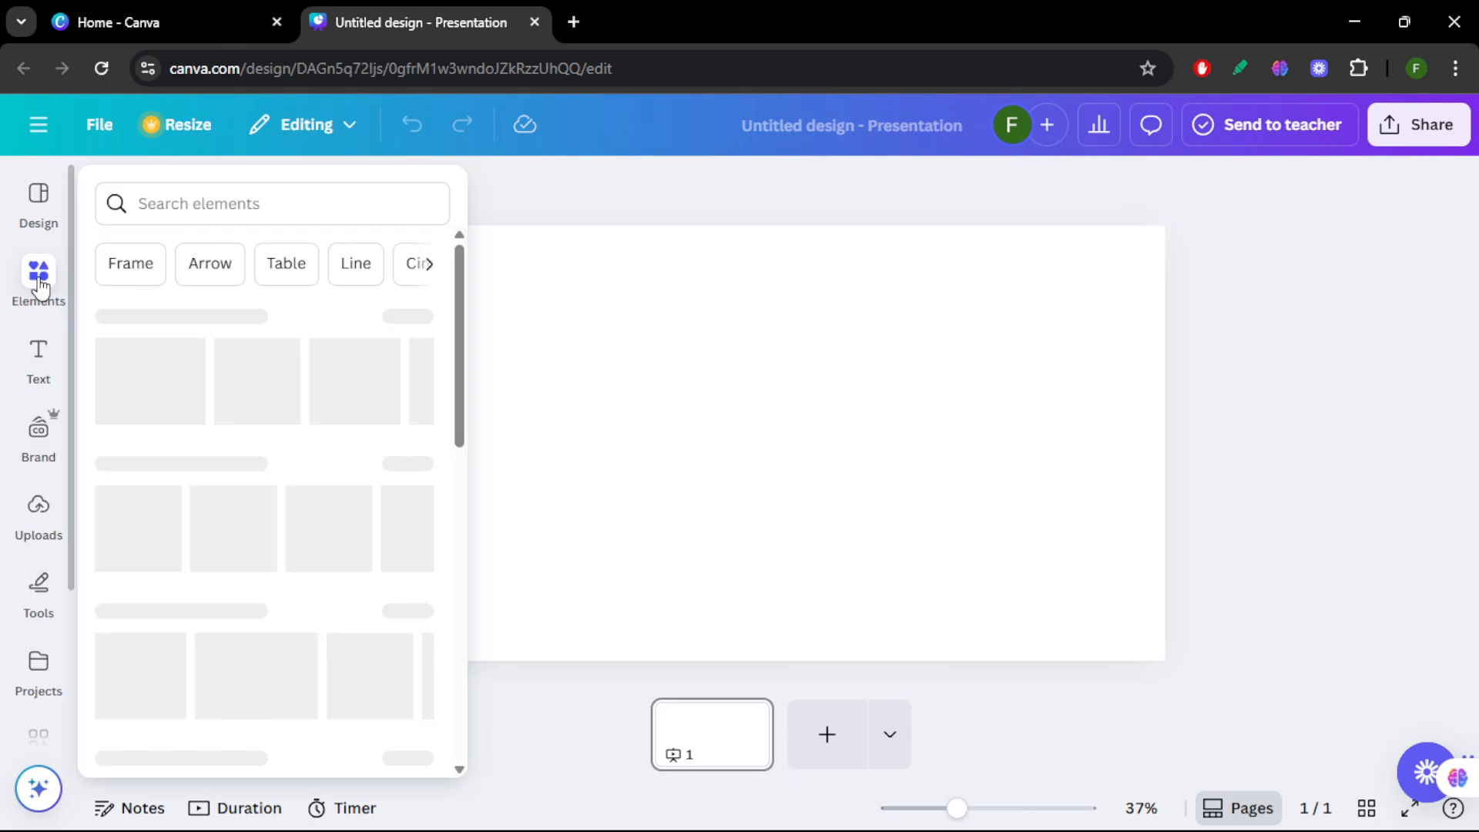
{"action": "left_click", "coordinate": [165, 215]}
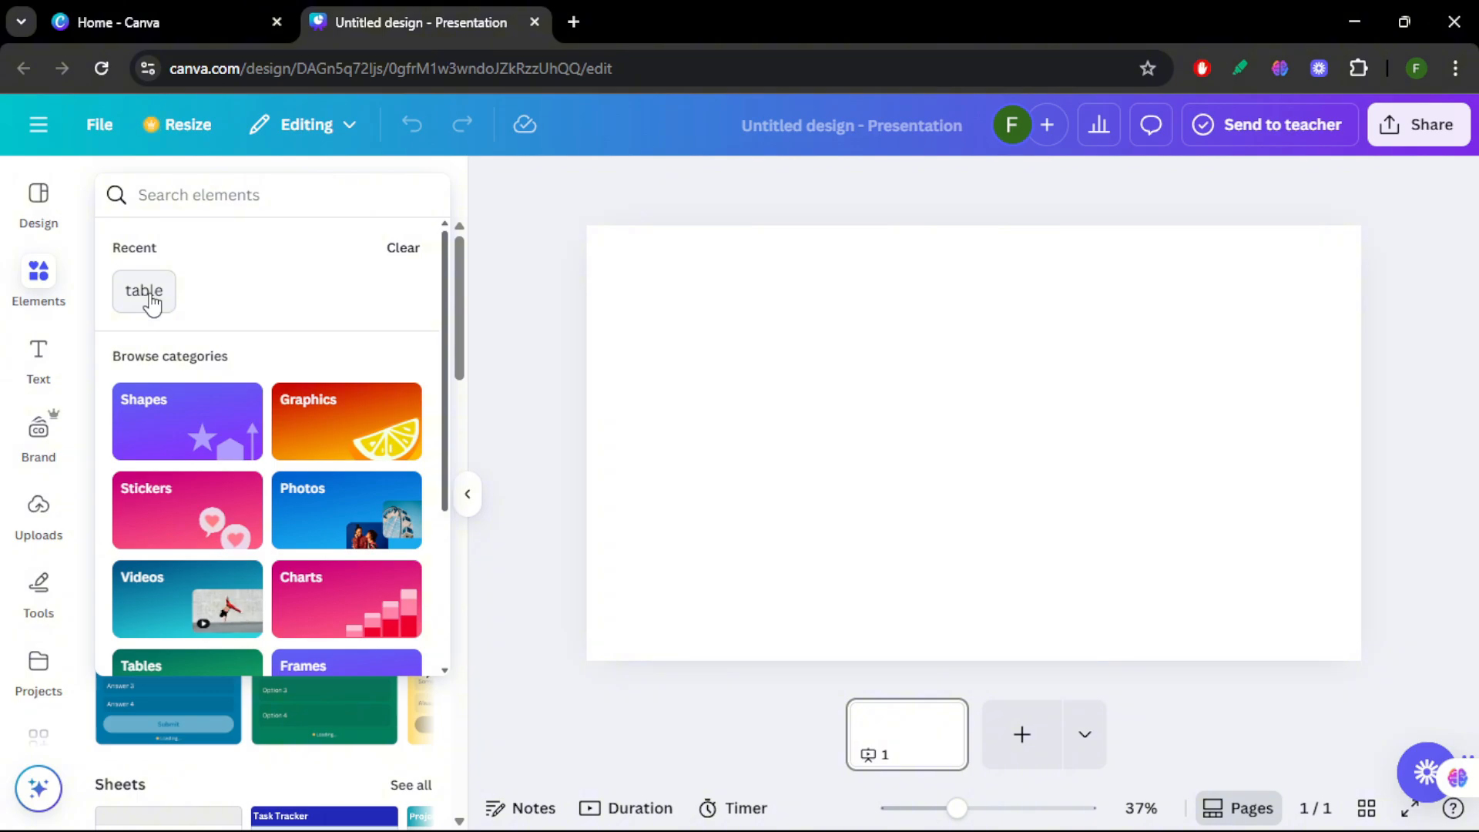
{"action": "left_click", "coordinate": [152, 303]}
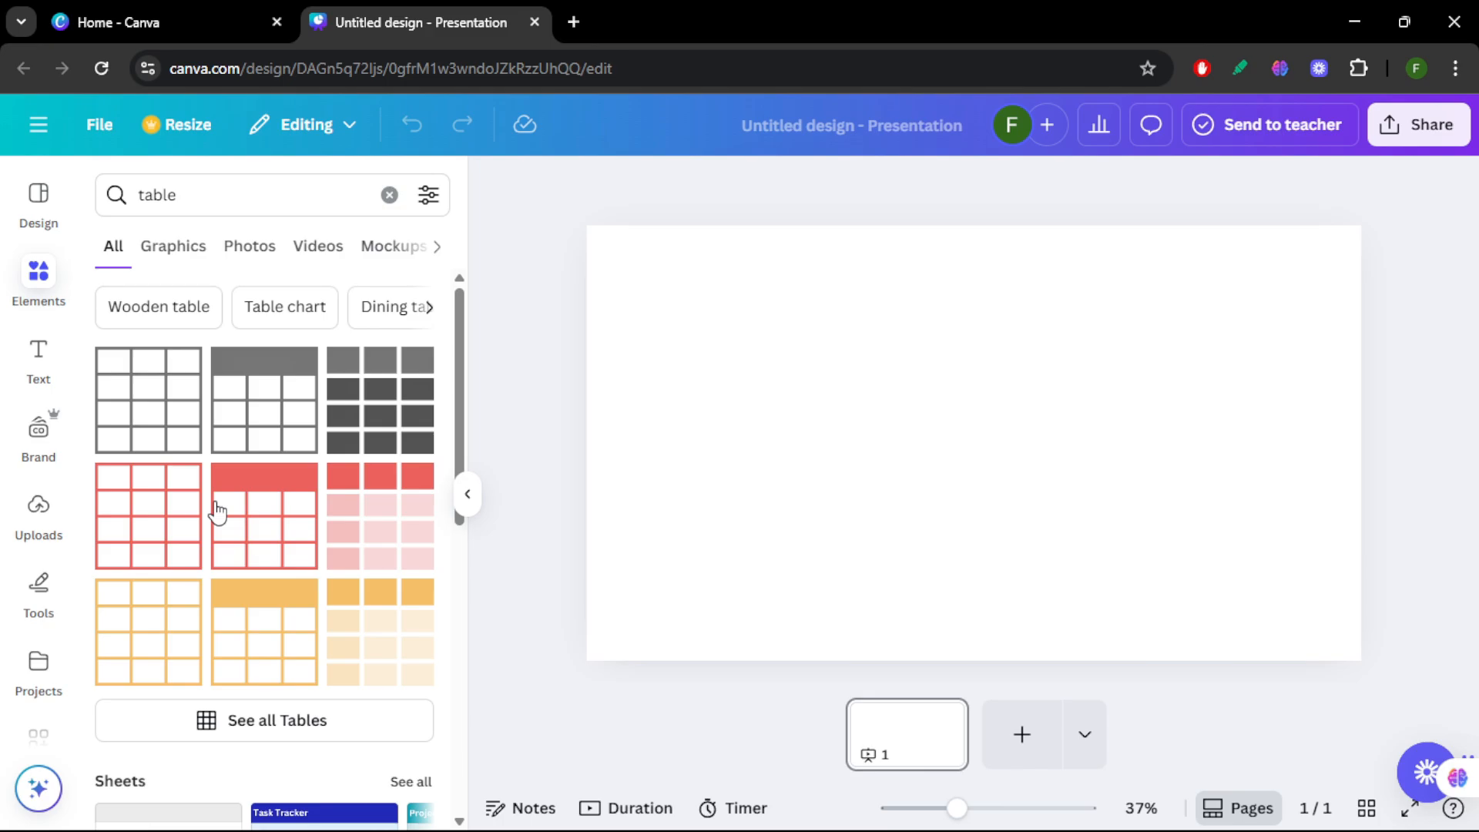
{"action": "scroll", "coordinate": [231, 555], "scroll_direction": "down", "scroll_amount": 2}
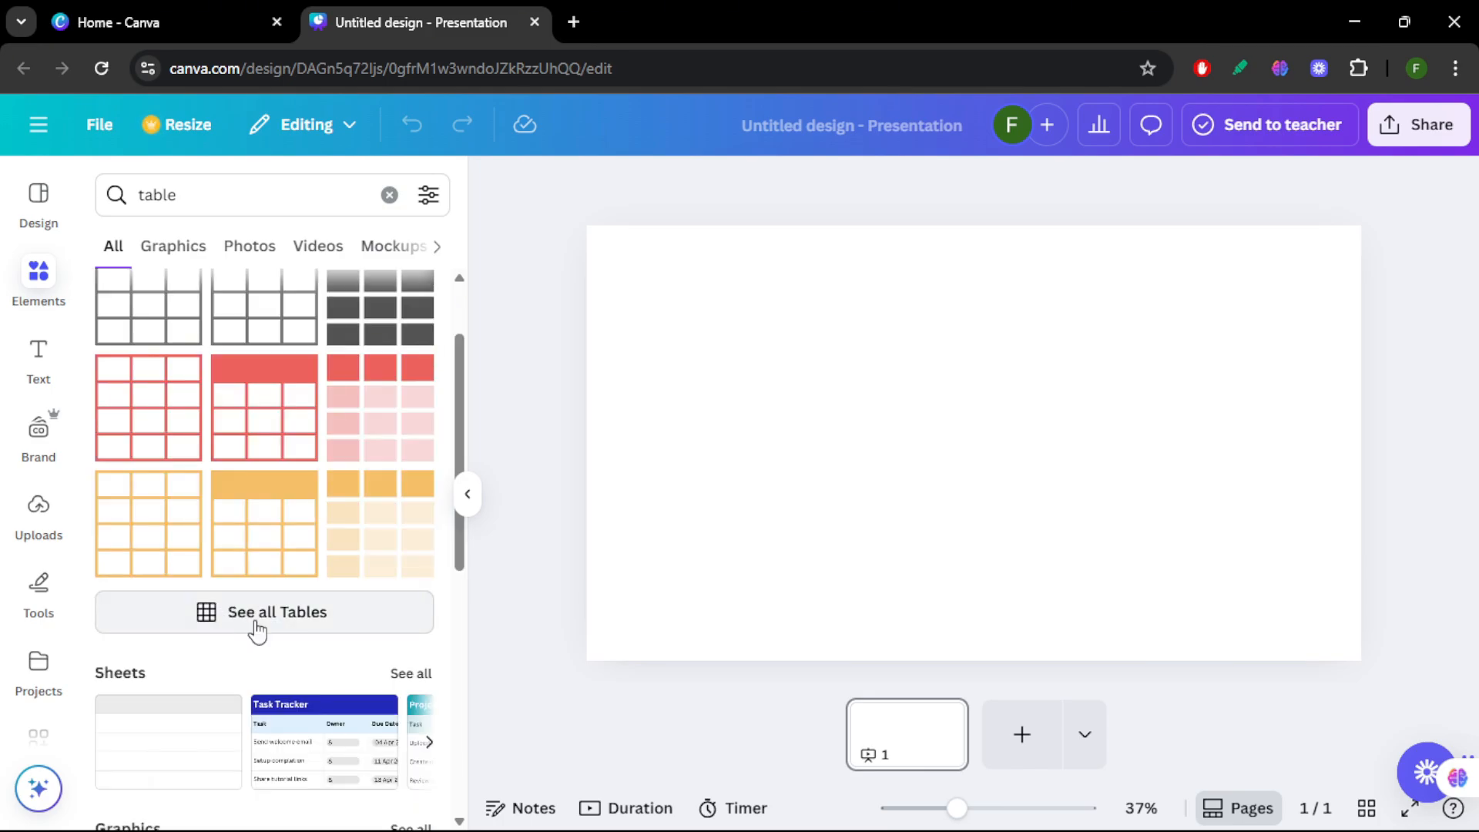
{"action": "left_click", "coordinate": [257, 631]}
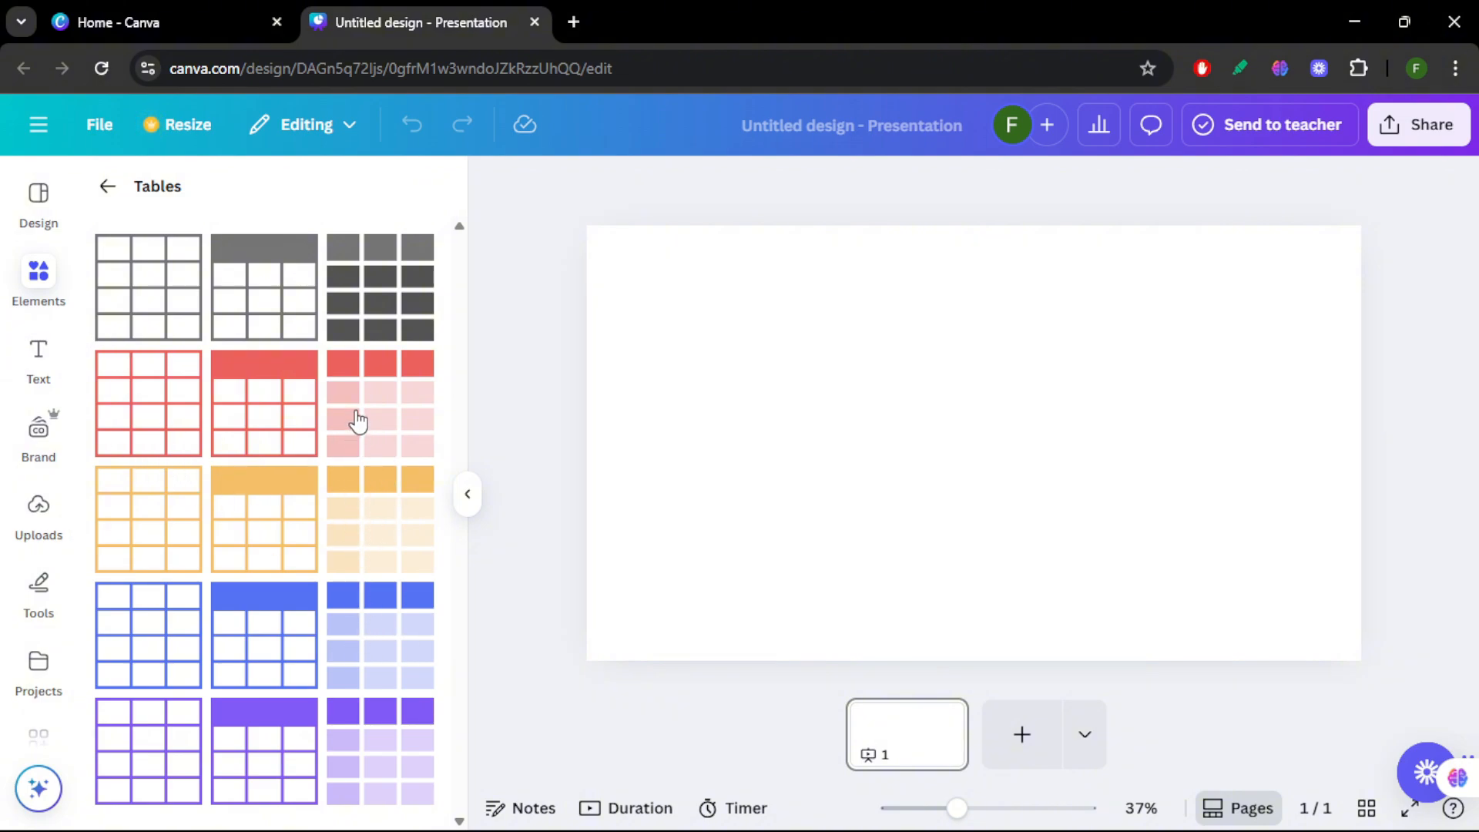
{"action": "left_click_drag", "start_coordinate": [415, 460], "coordinate": [801, 324]}
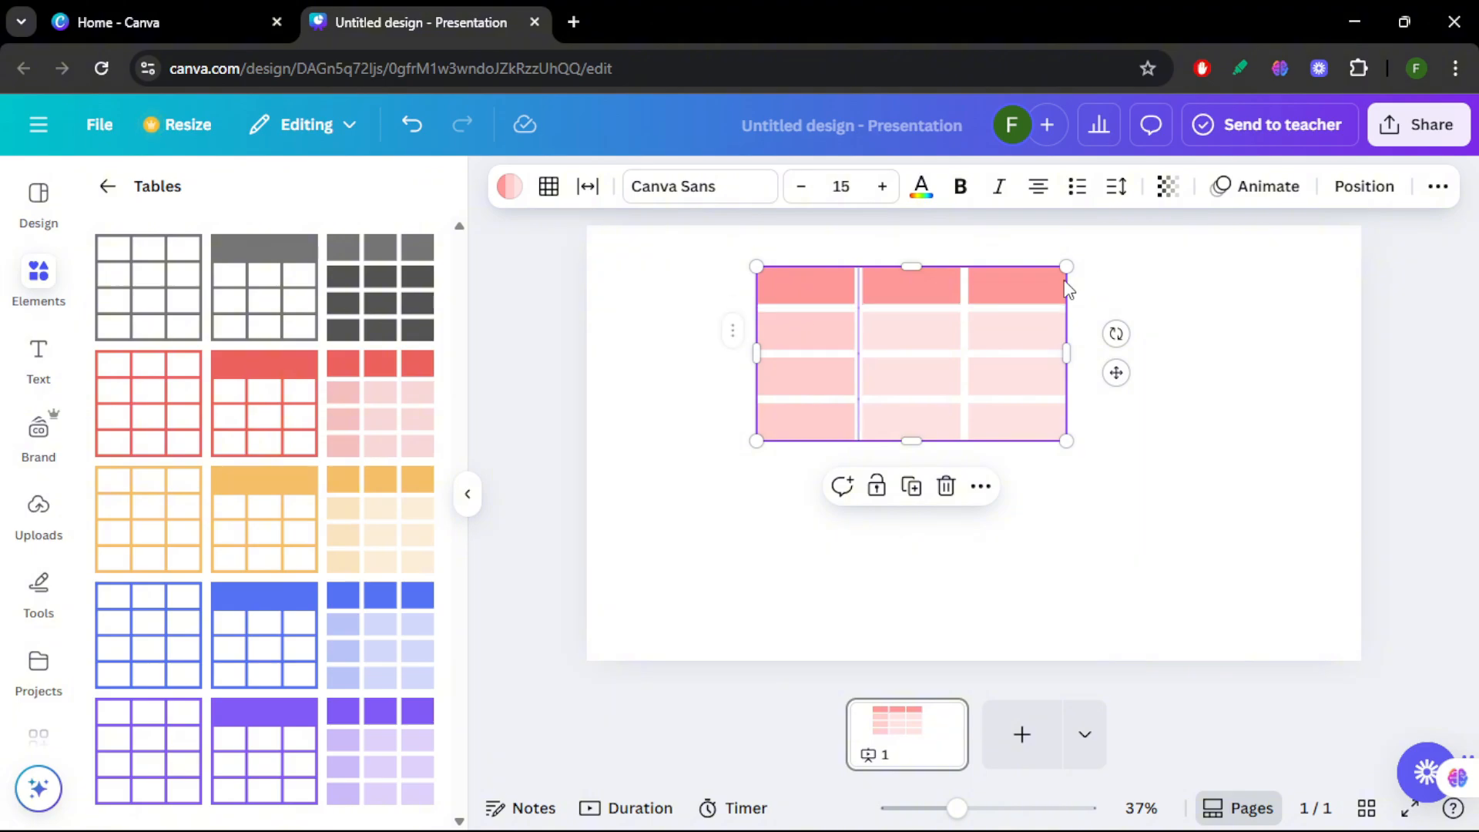
{"action": "left_click", "coordinate": [1121, 287]}
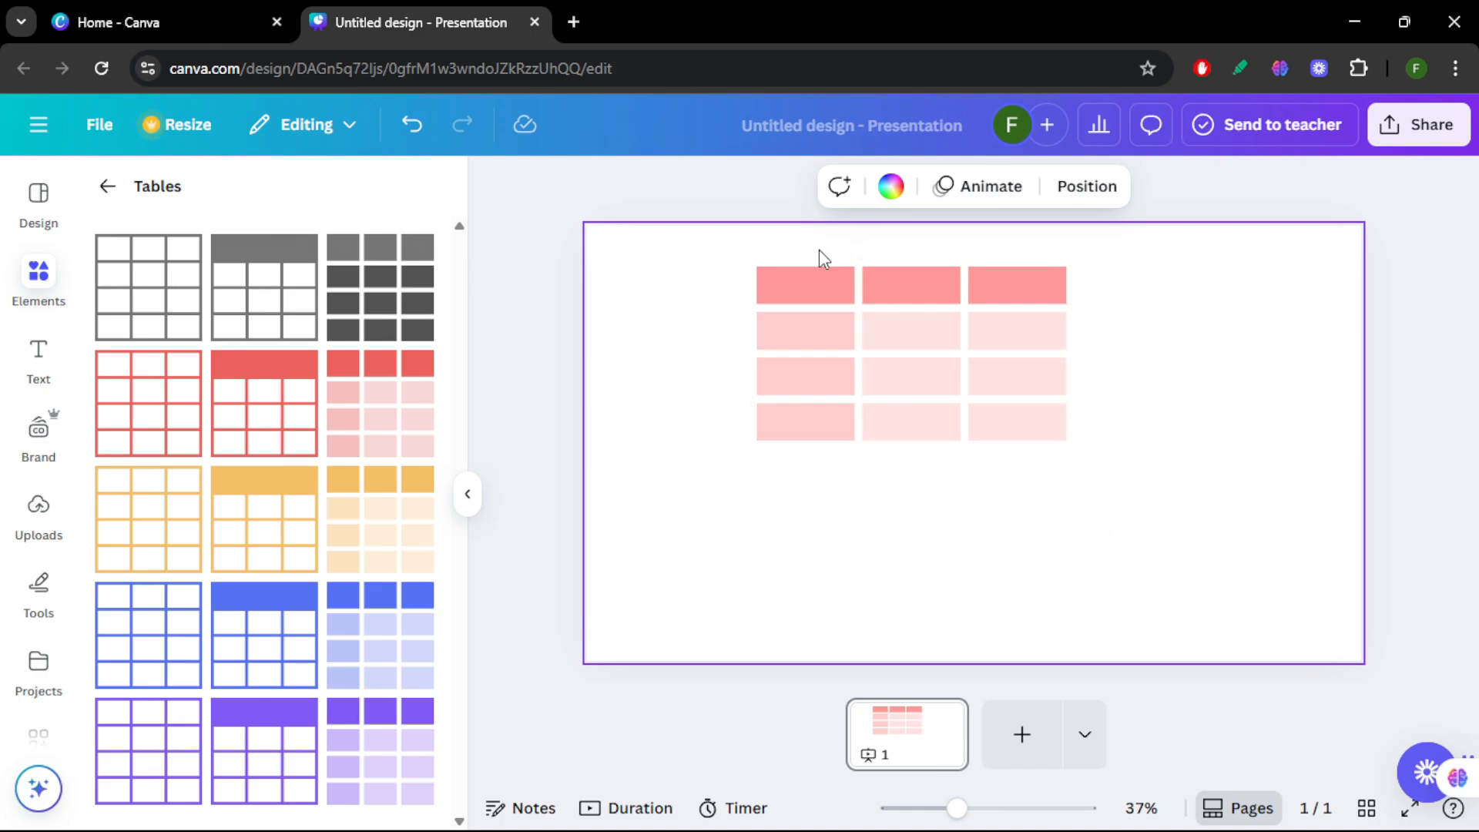
{"action": "left_click", "coordinate": [828, 365]}
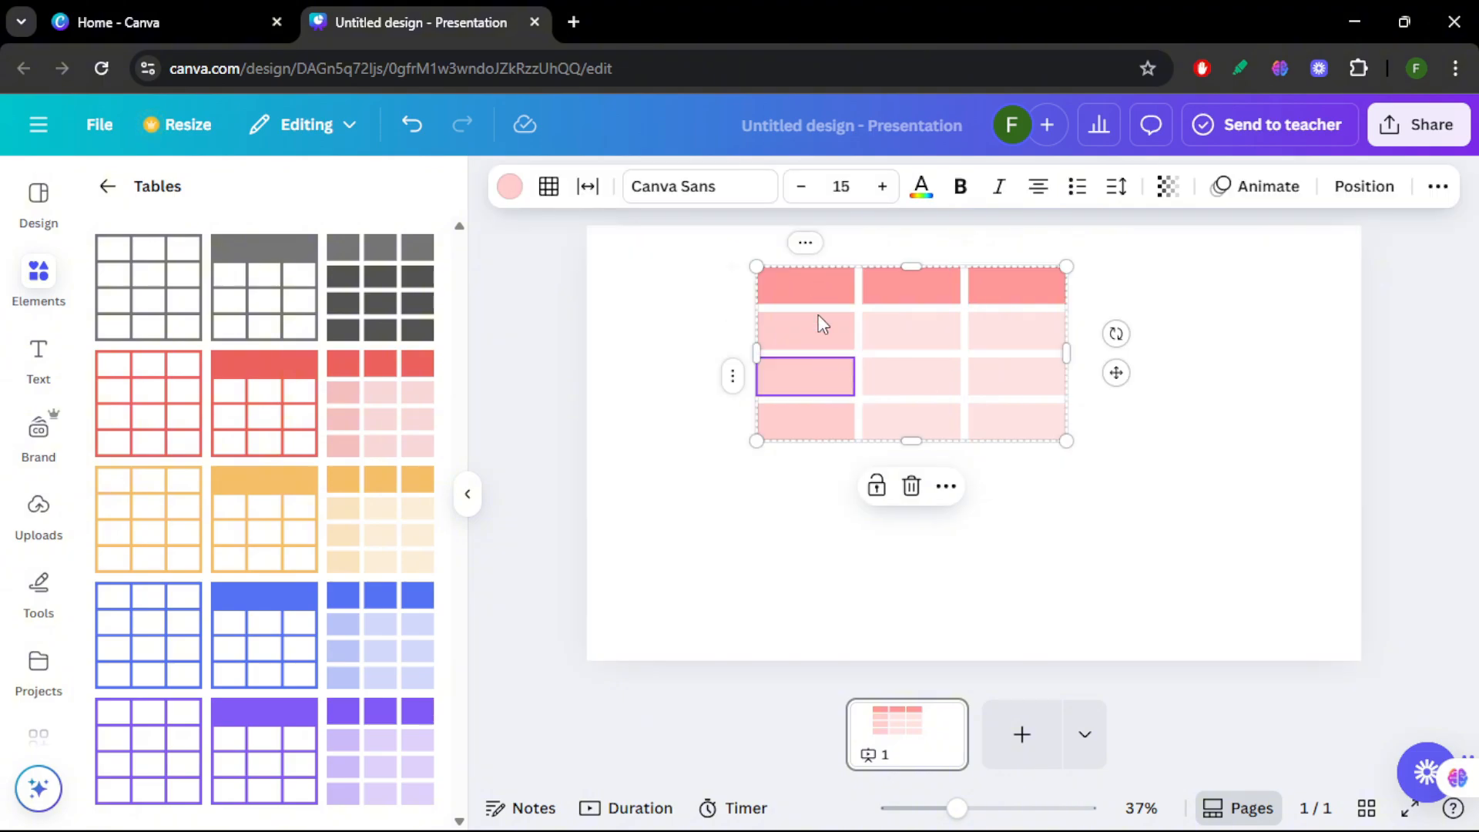
{"action": "left_click", "coordinate": [881, 266]}
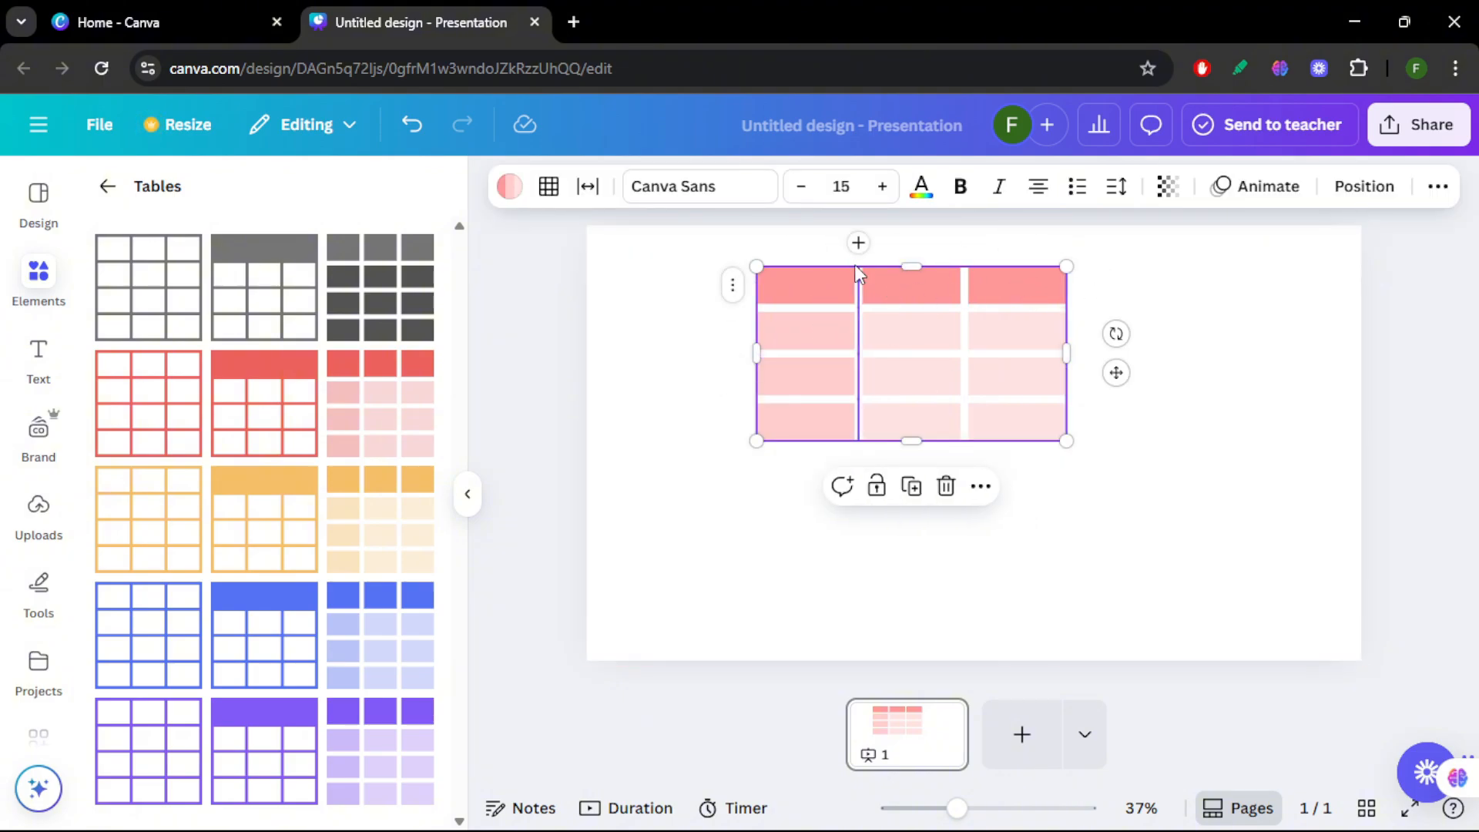
{"action": "left_click", "coordinate": [730, 339]}
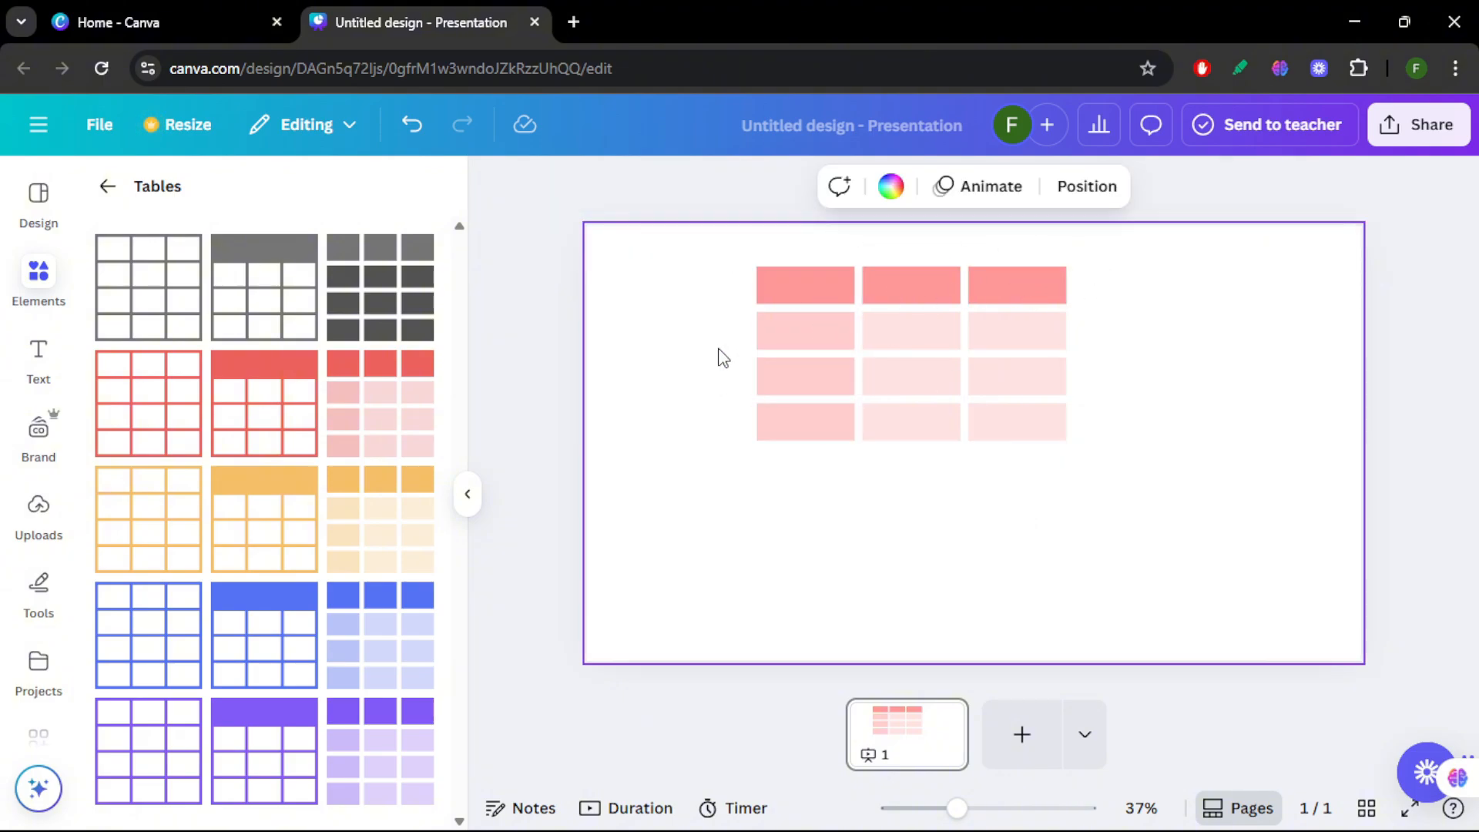
{"action": "left_click", "coordinate": [811, 285]}
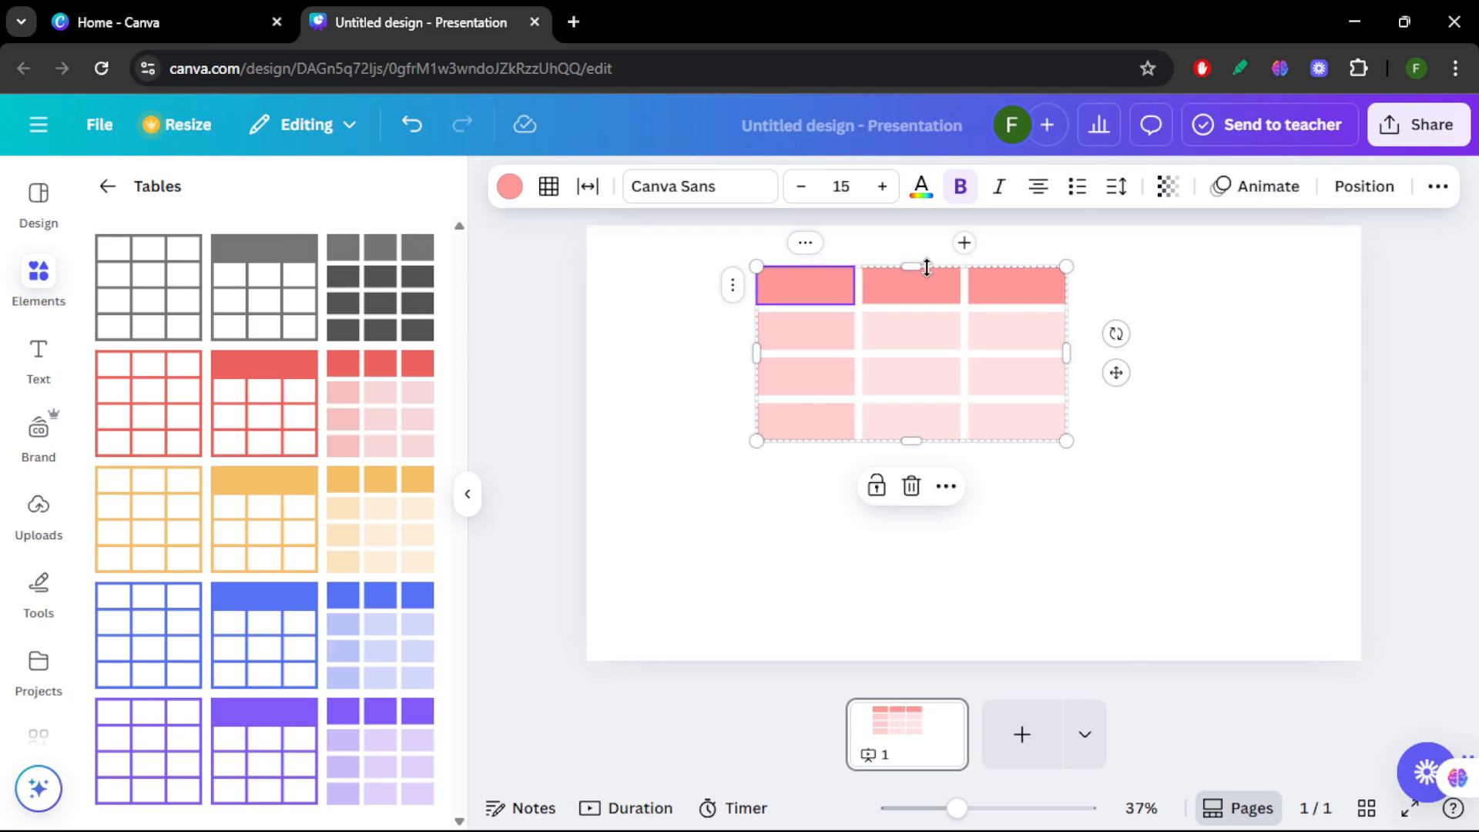
Step: Enlarge the table proportionally until it covers much of the page and move it to the page's centre
{"action": "left_click", "coordinate": [867, 262]}
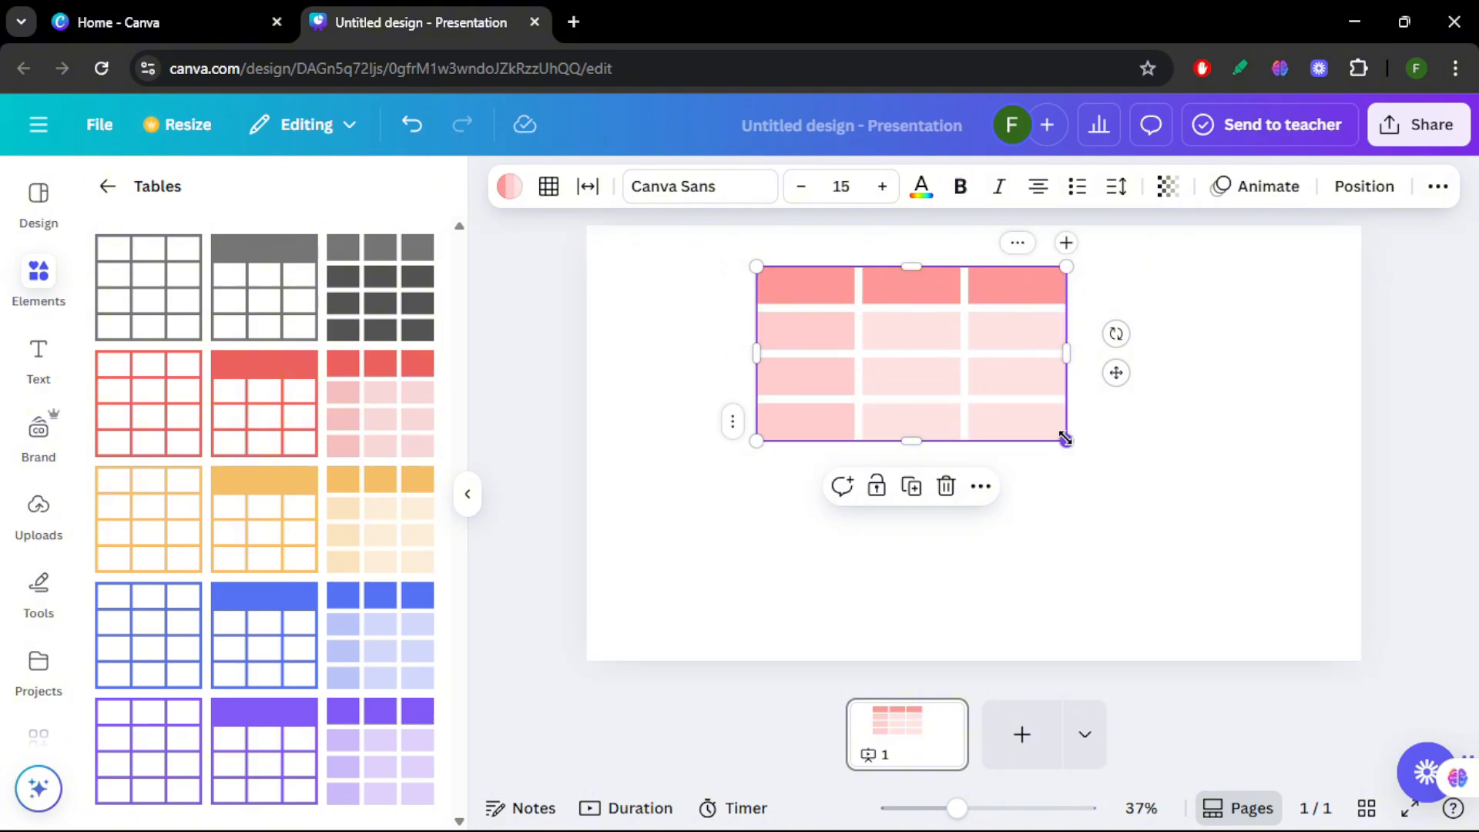
{"action": "left_click_drag", "start_coordinate": [1066, 440], "coordinate": [1261, 588]}
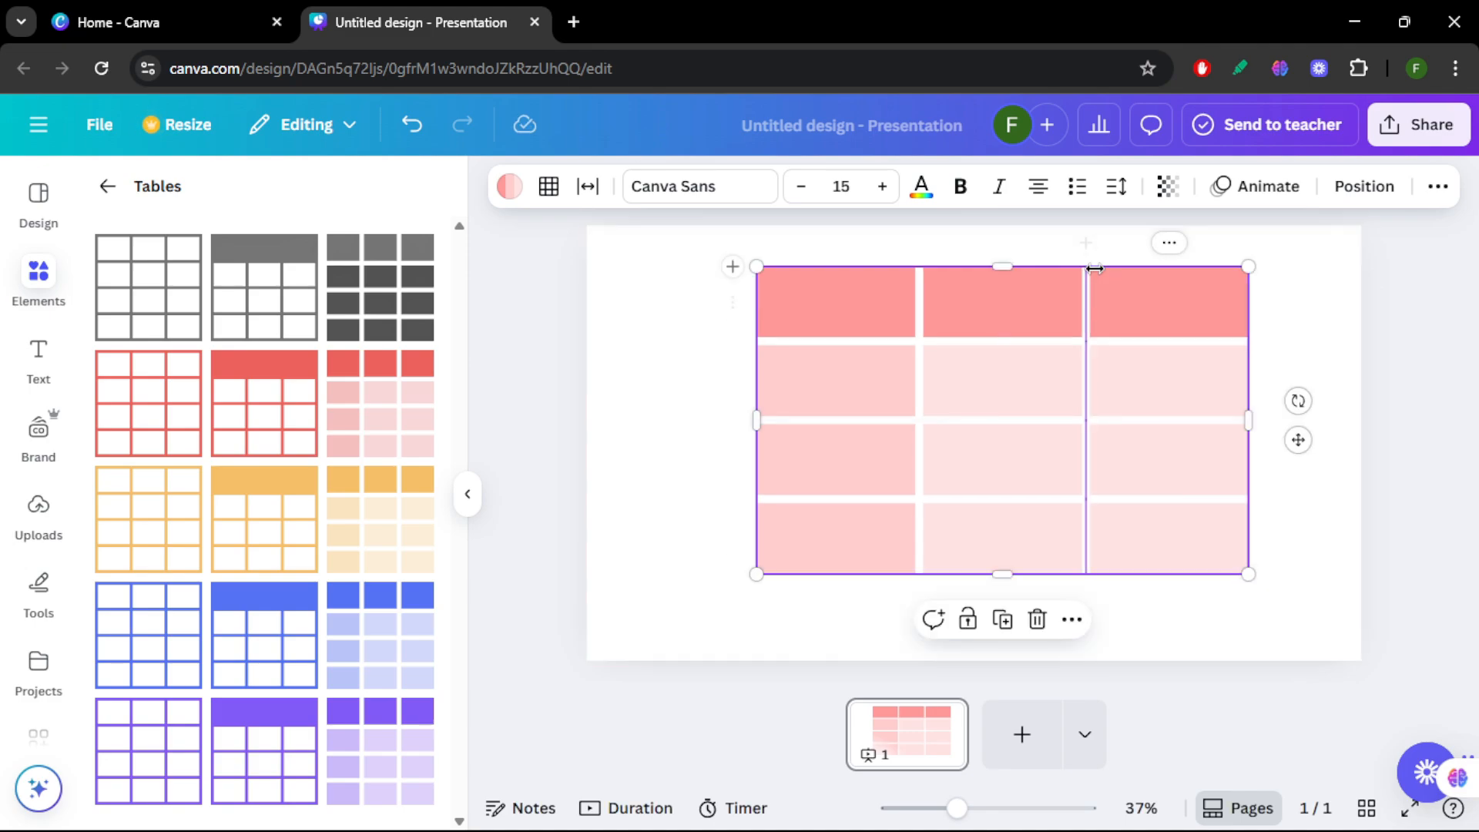
{"action": "mouse_move", "coordinate": [1055, 263]}
{"action": "left_mouse_down"}
{"action": "mouse_move", "coordinate": [1044, 269]}
{"action": "mouse_move", "coordinate": [1061, 266]}
{"action": "left_mouse_up"}
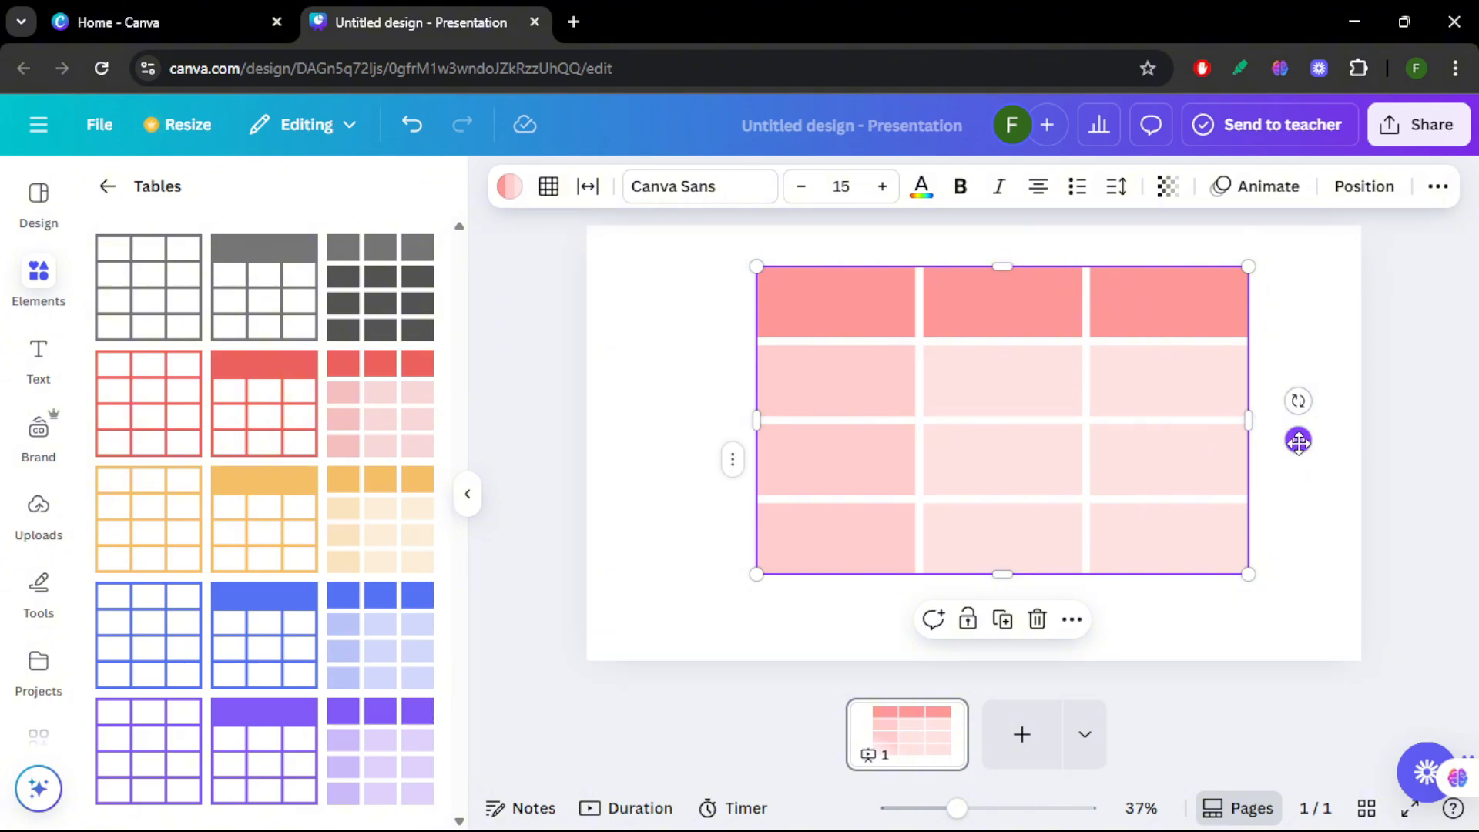
{"action": "left_click_drag", "start_coordinate": [1299, 440], "coordinate": [1270, 464]}
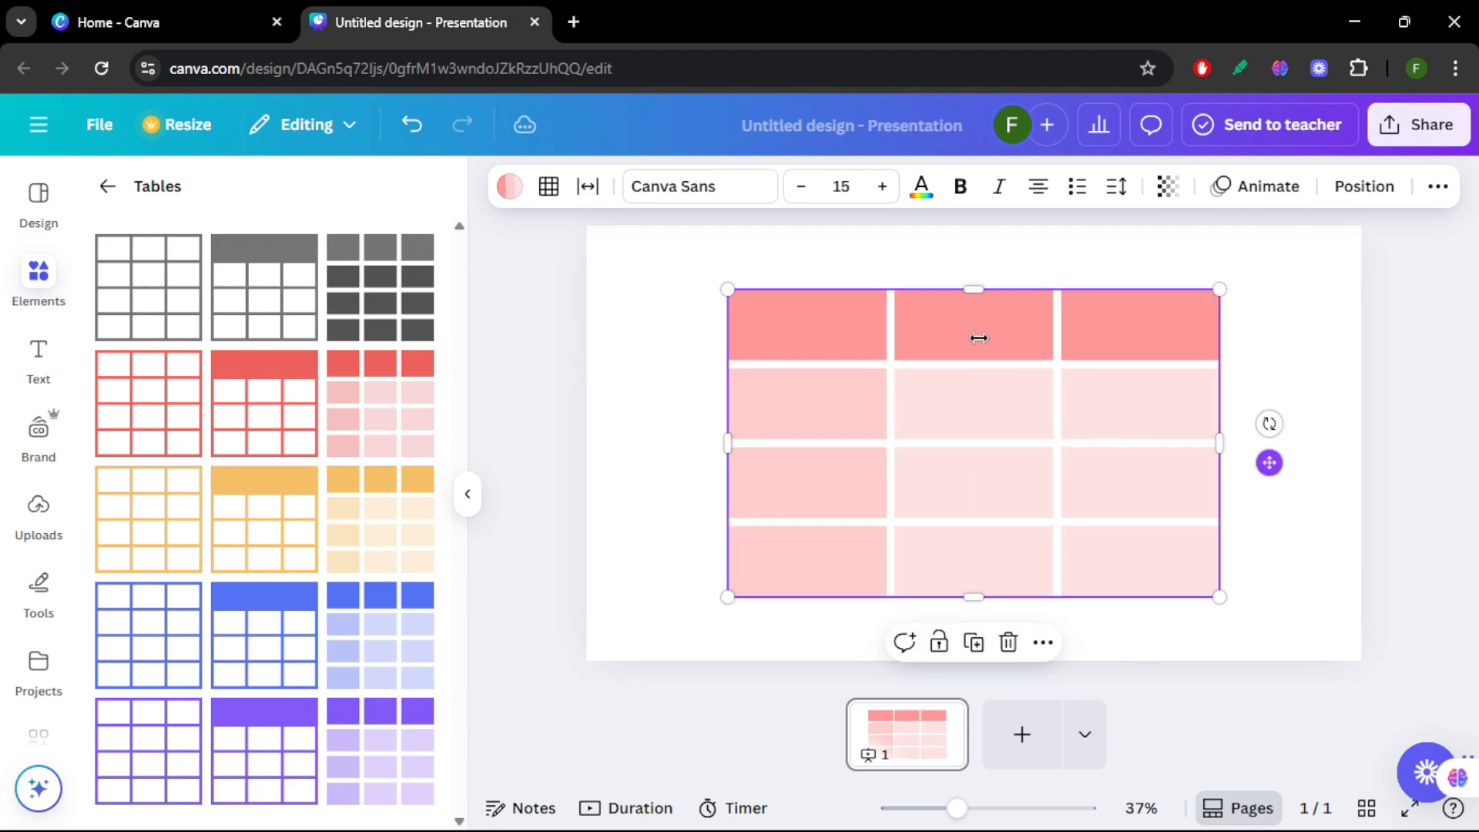
{"action": "left_click", "coordinate": [1329, 277]}
Step: Widen the table's first column by extending the table's outer left edge close to the page's left margin
{"action": "left_click", "coordinate": [823, 377]}
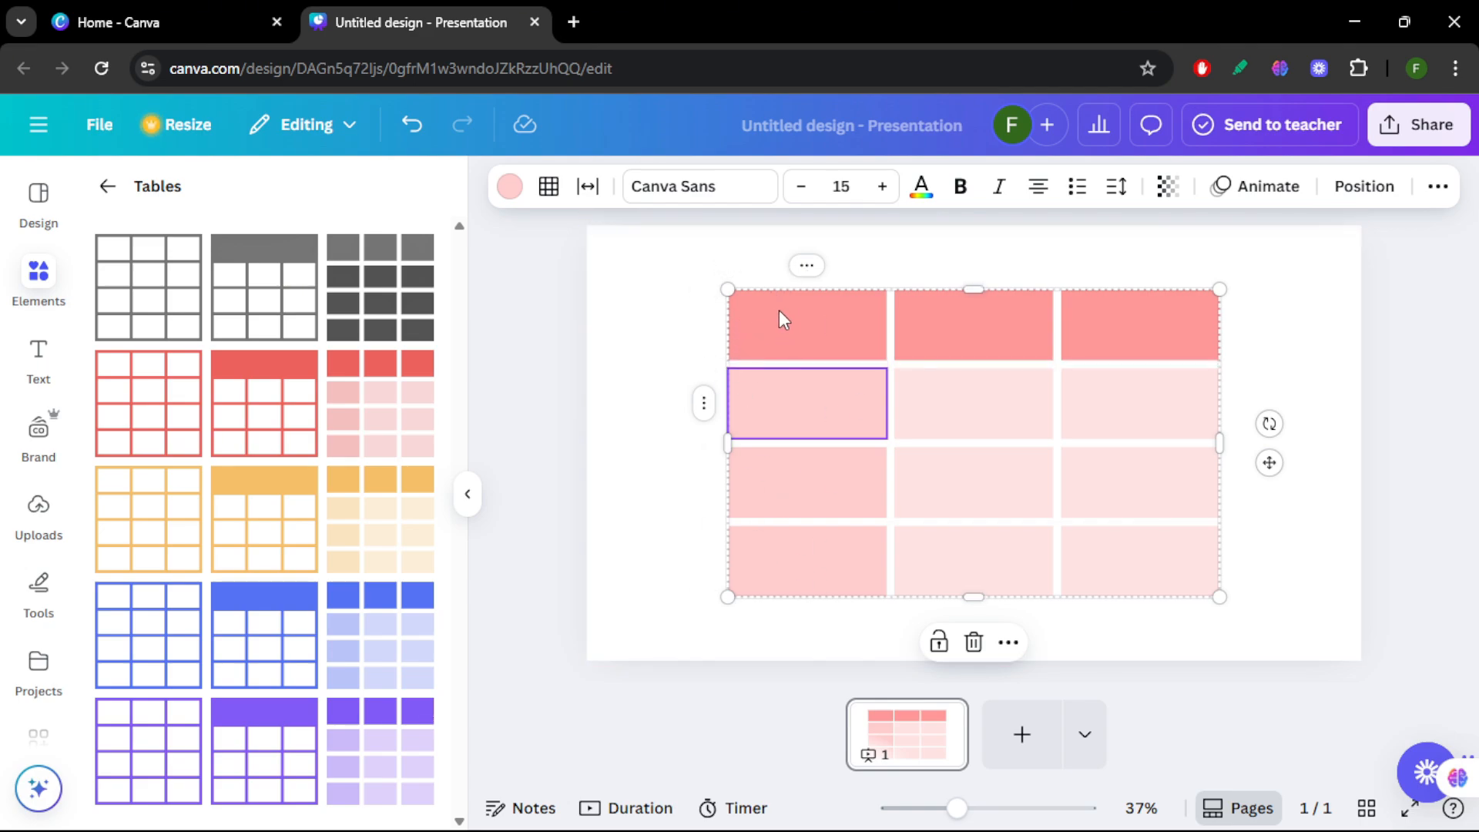
{"action": "left_click", "coordinate": [722, 339]}
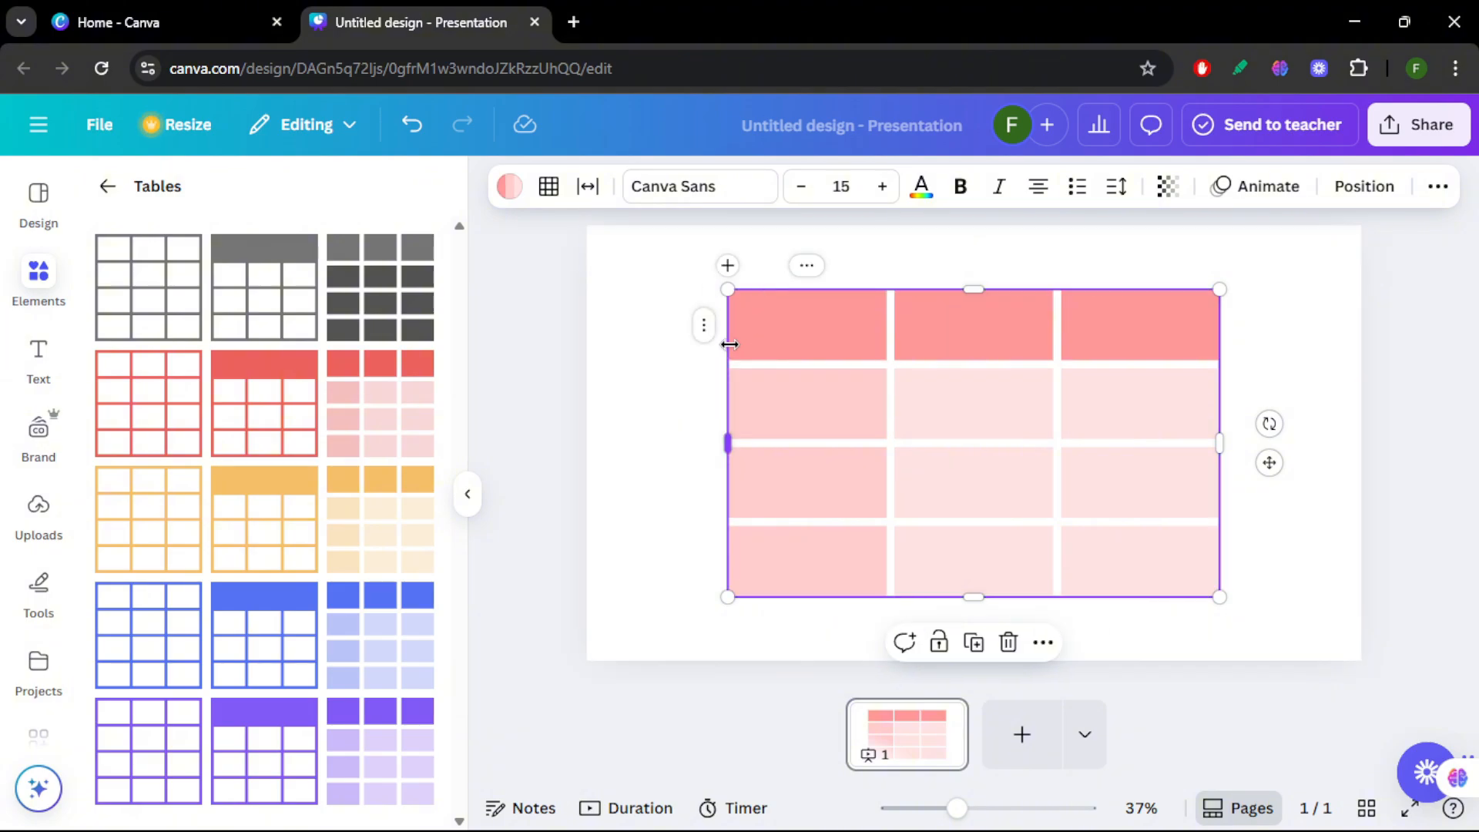
{"action": "left_click_drag", "start_coordinate": [729, 344], "coordinate": [643, 408]}
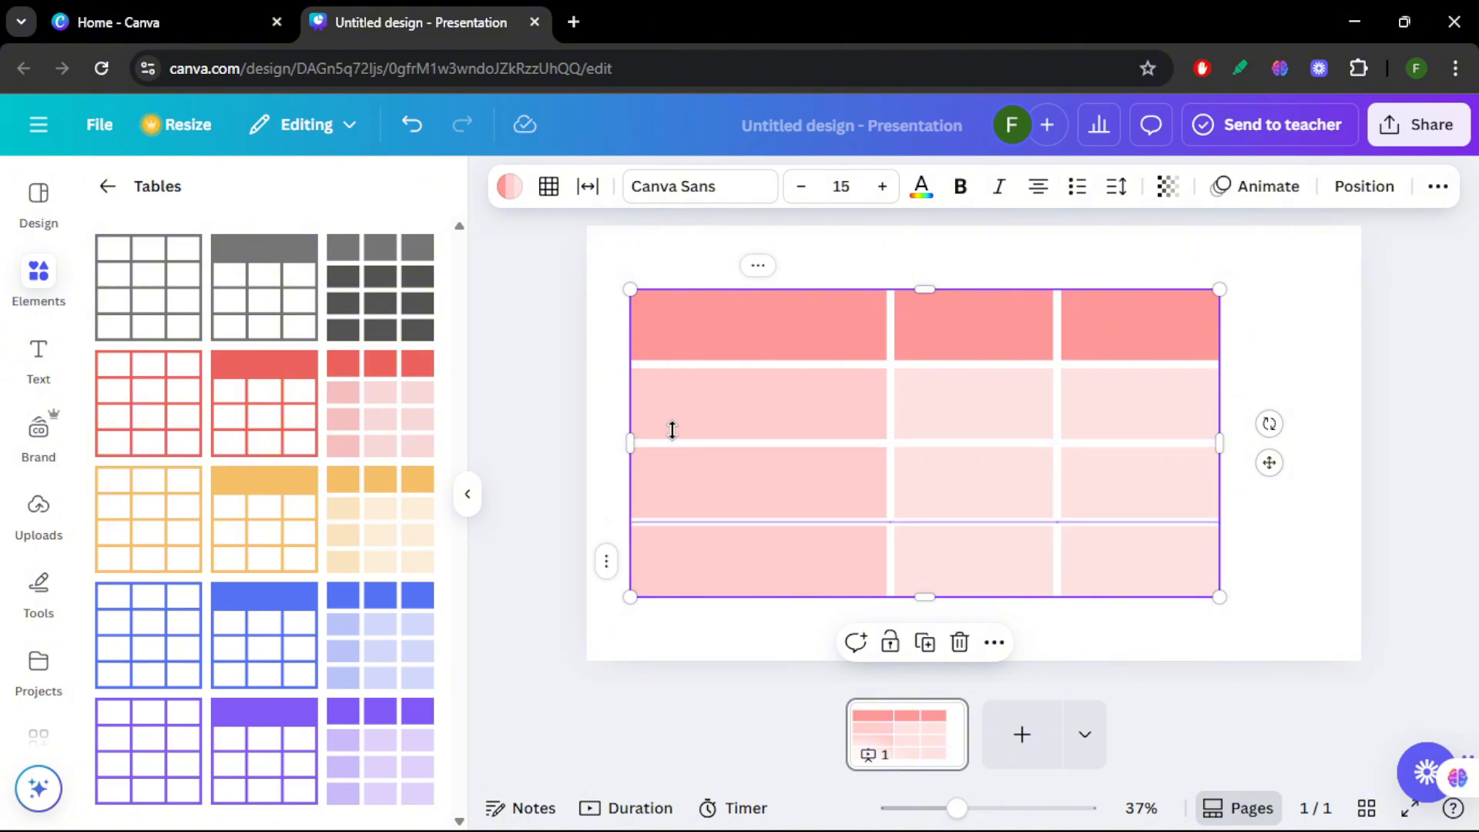
{"action": "mouse_move", "coordinate": [630, 443]}
{"action": "left_mouse_down"}
{"action": "mouse_move", "coordinate": [804, 439]}
{"action": "mouse_move", "coordinate": [631, 443]}
{"action": "left_mouse_up"}
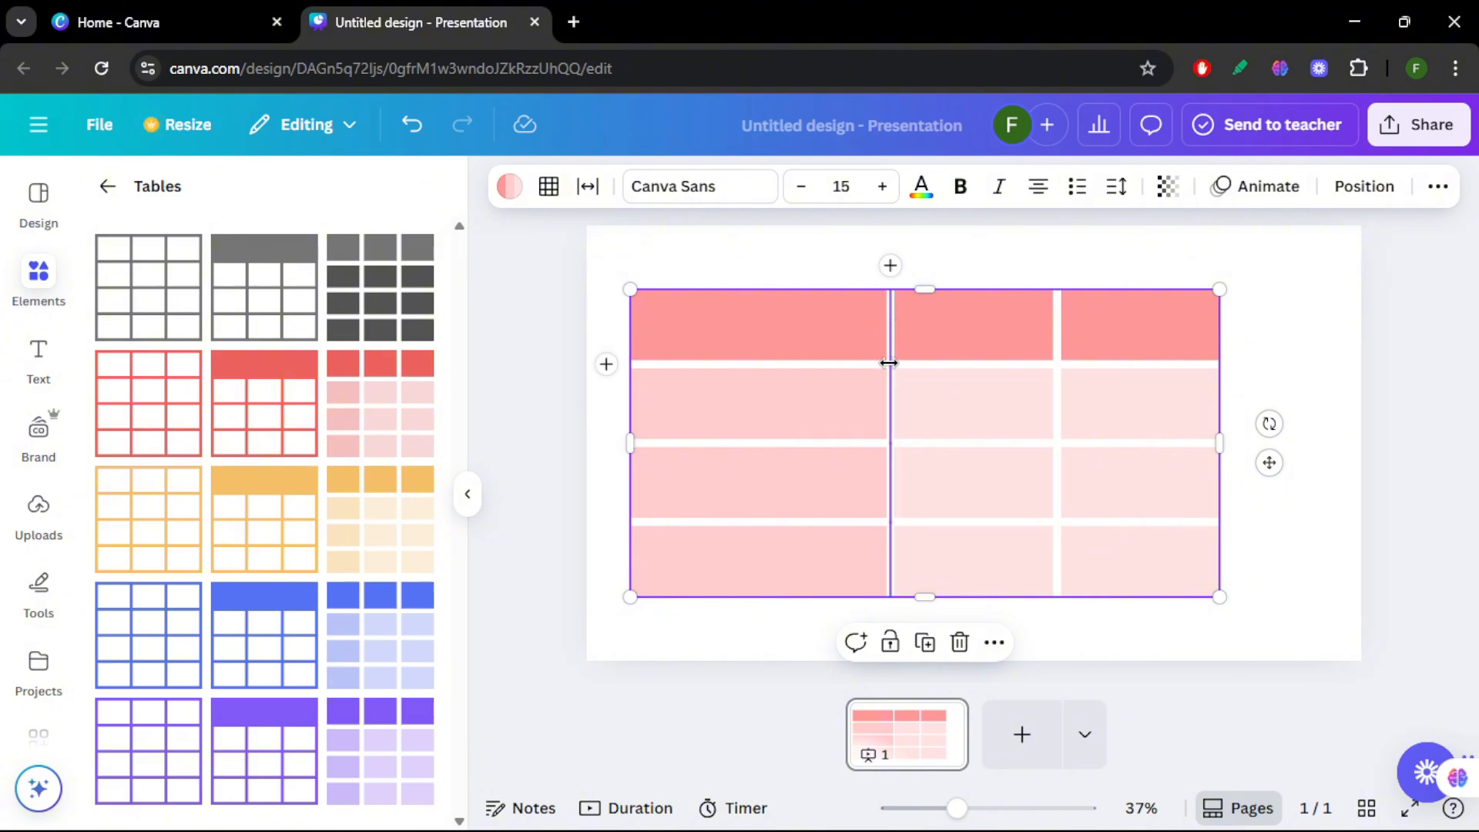
Step: Shift the divider between the first two columns so they are about equally wide, and reduce the header row's height
{"action": "left_click_drag", "start_coordinate": [890, 364], "coordinate": [840, 357]}
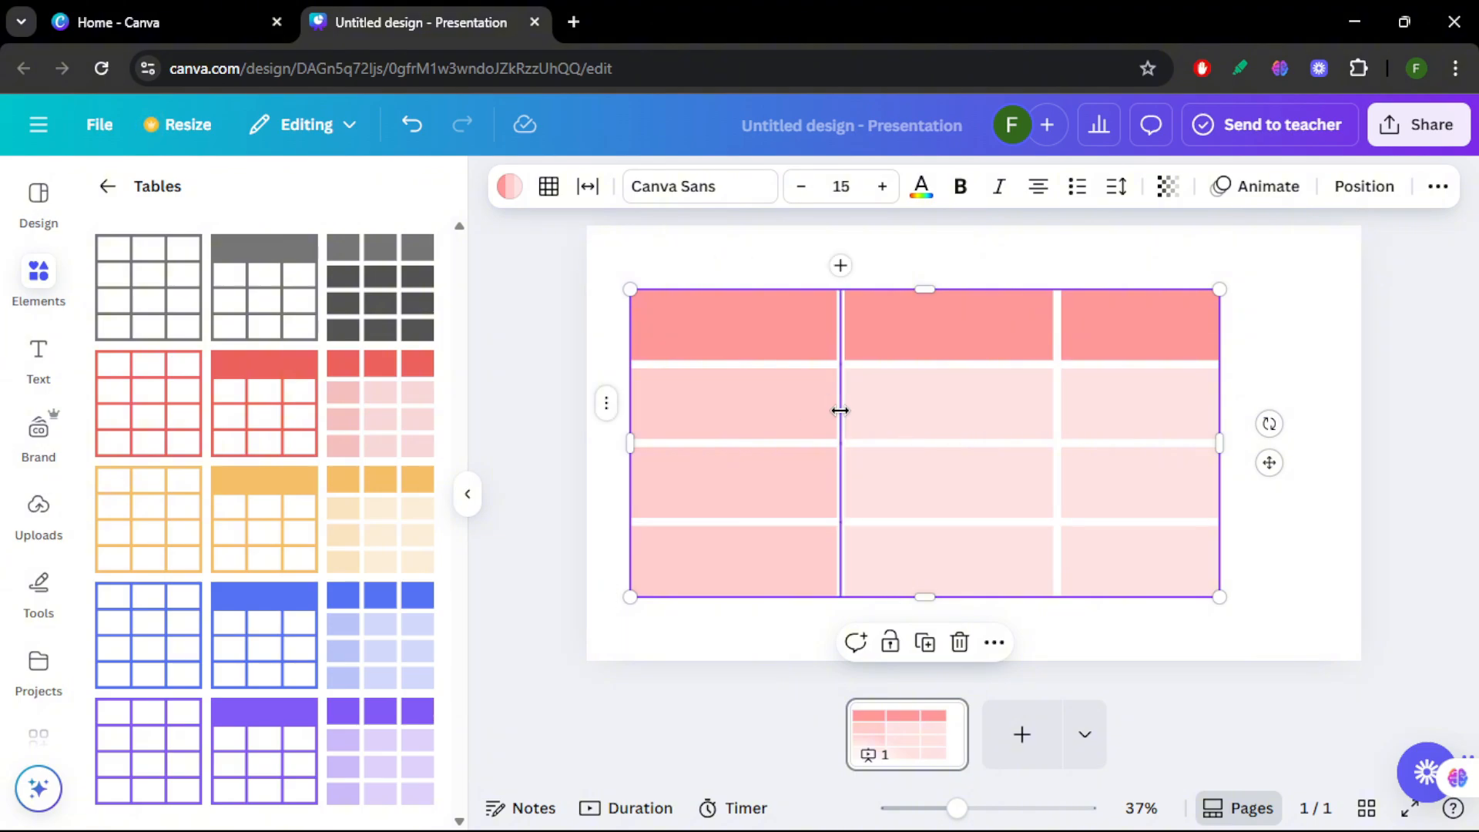
{"action": "left_click_drag", "start_coordinate": [862, 409], "coordinate": [842, 443]}
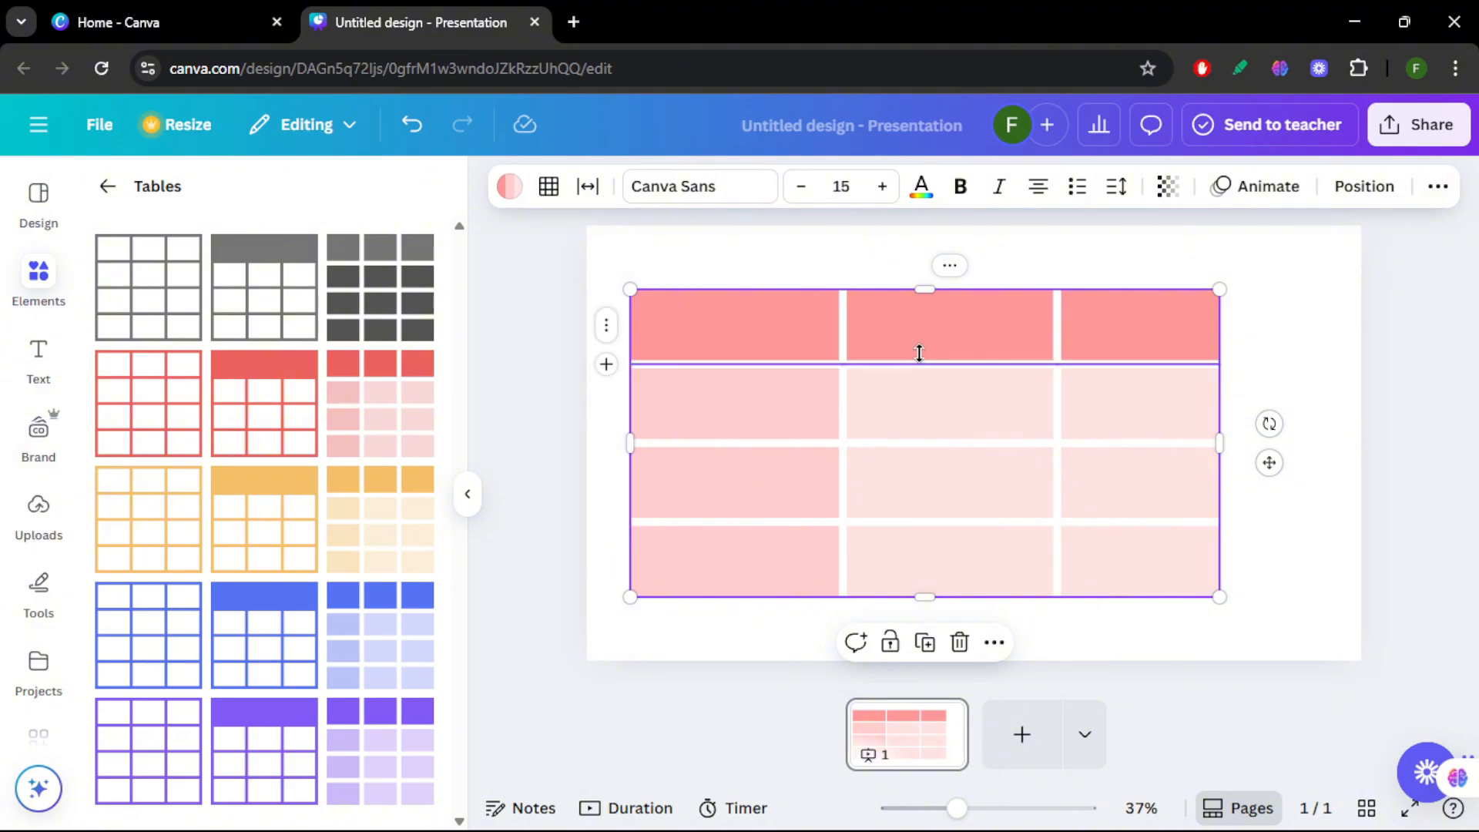
{"action": "left_click_drag", "start_coordinate": [919, 352], "coordinate": [918, 336]}
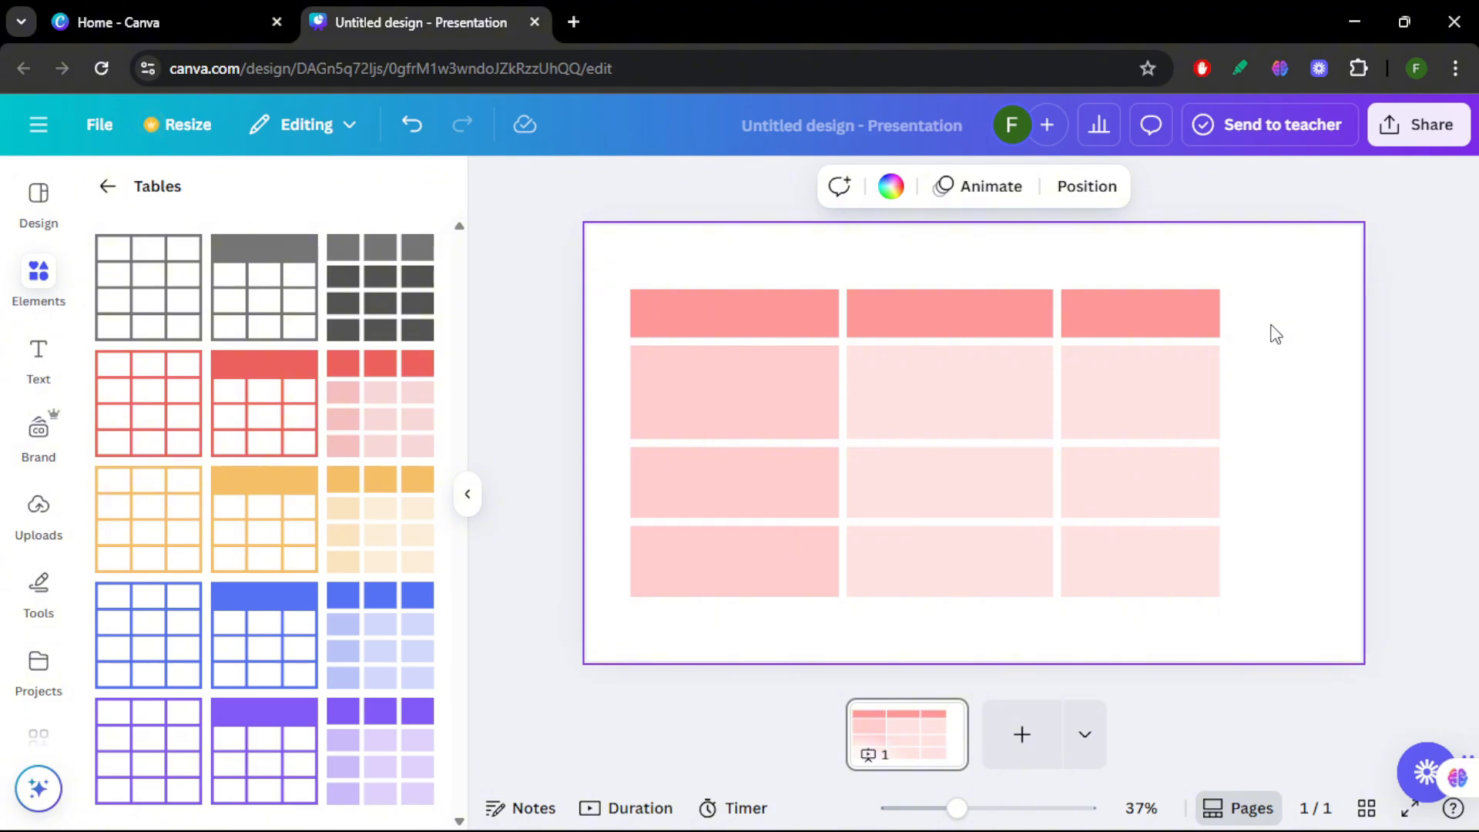
Step: Fill all three cells of the table's header row with black
{"action": "left_click", "coordinate": [671, 324]}
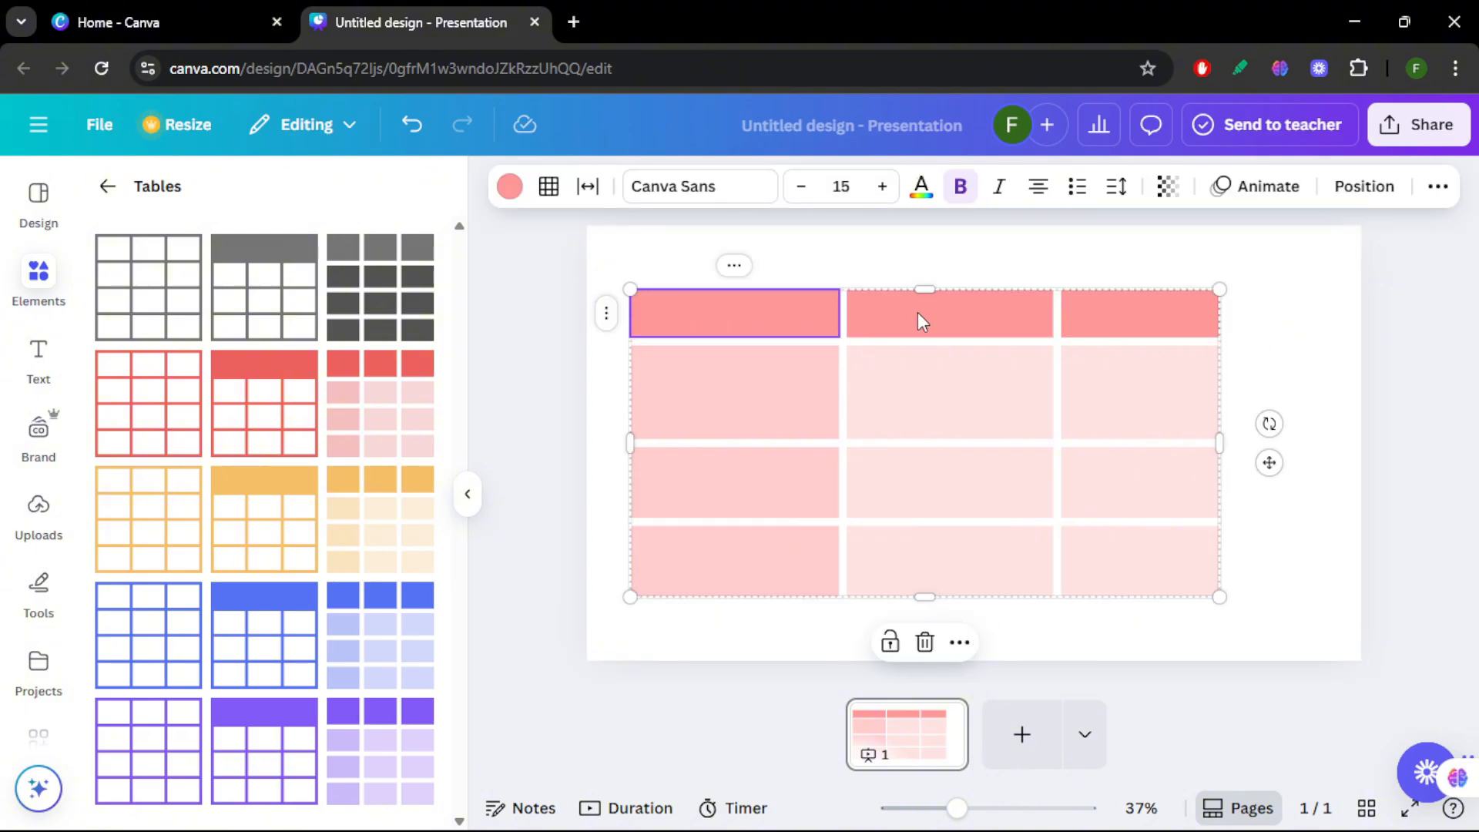
{"action": "left_click", "coordinate": [510, 187]}
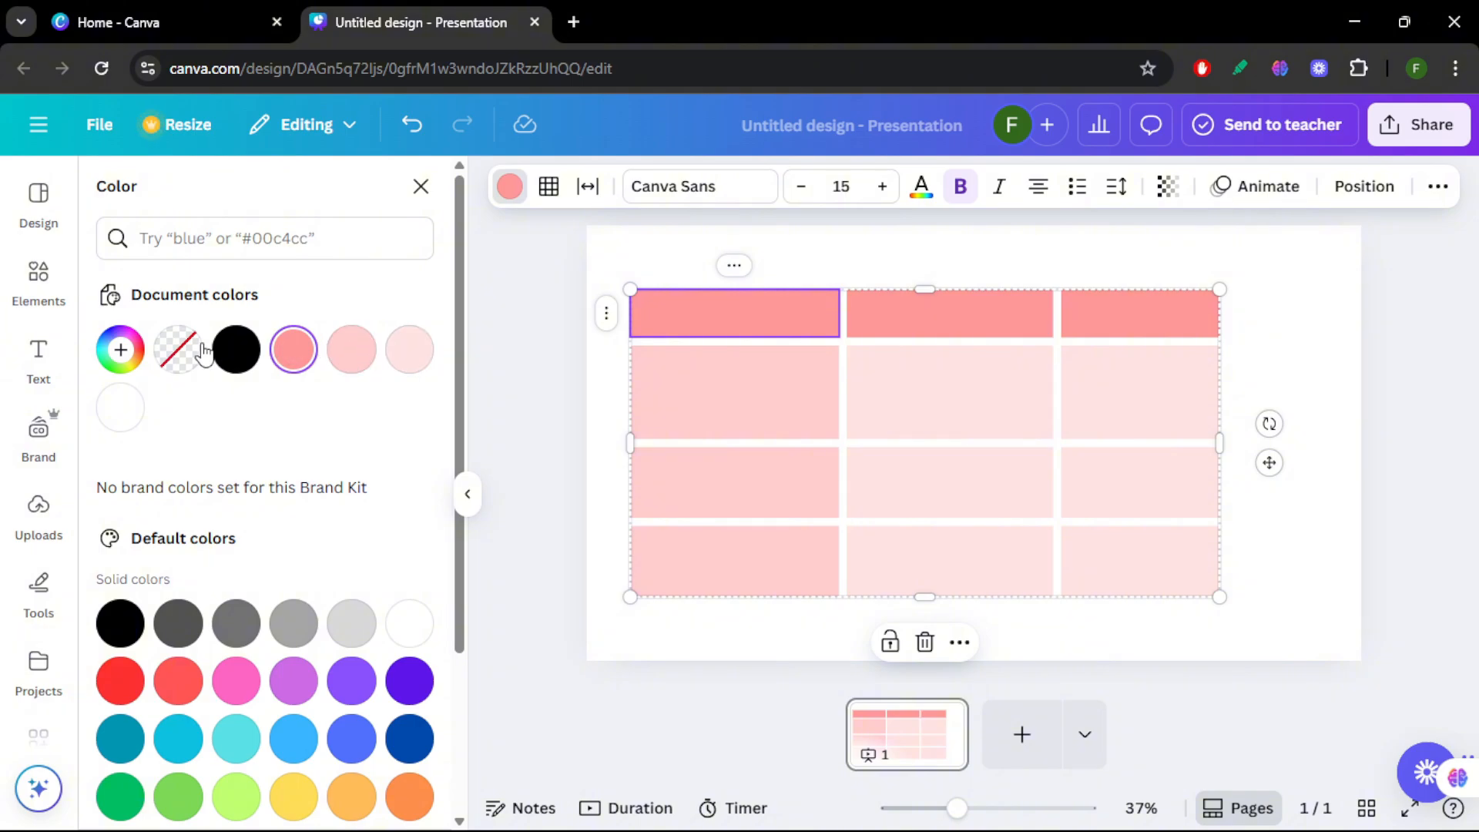
{"action": "left_click", "coordinate": [234, 365]}
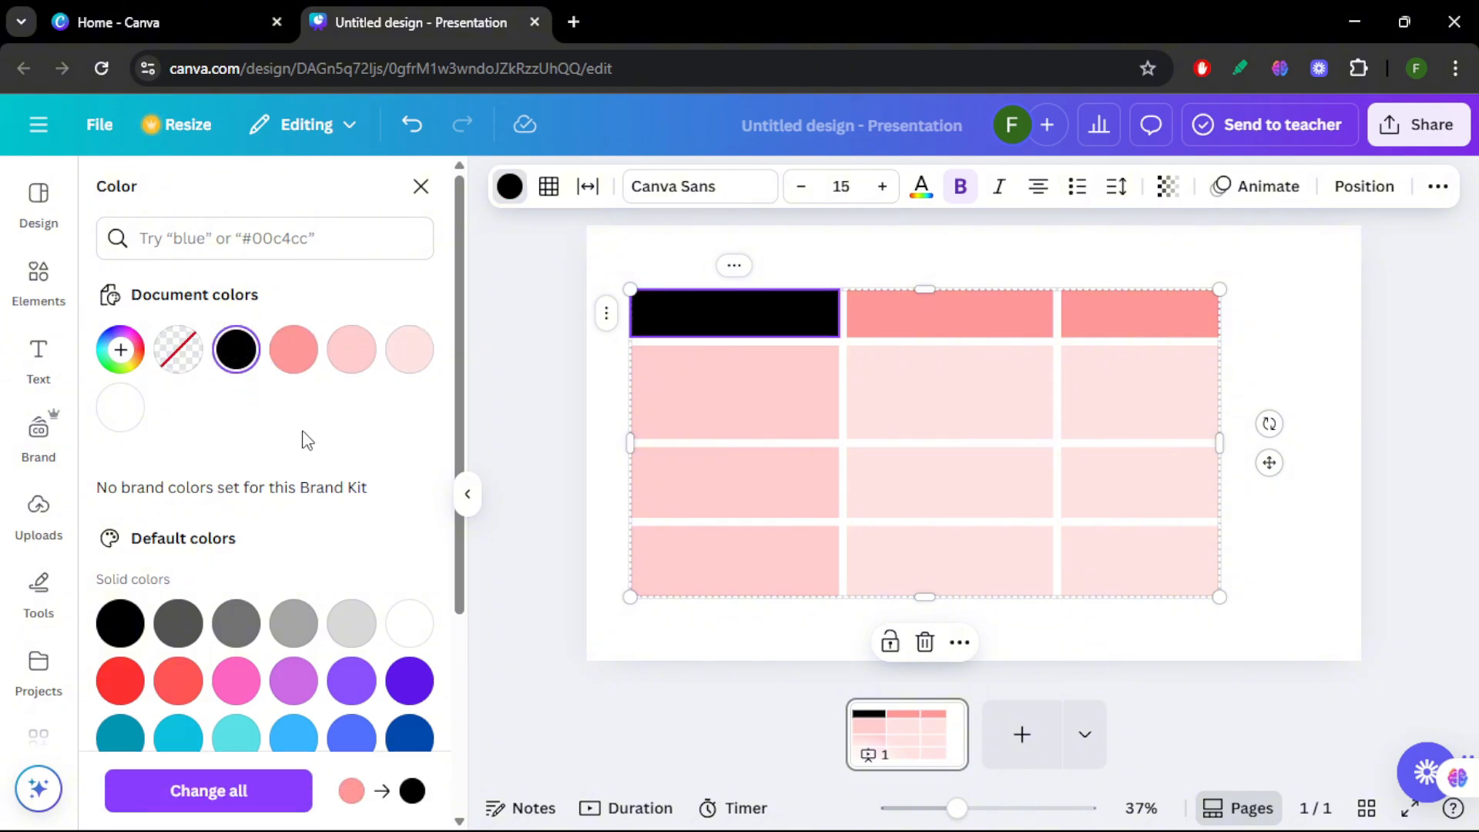
{"action": "key", "text": "ctrl+z"}
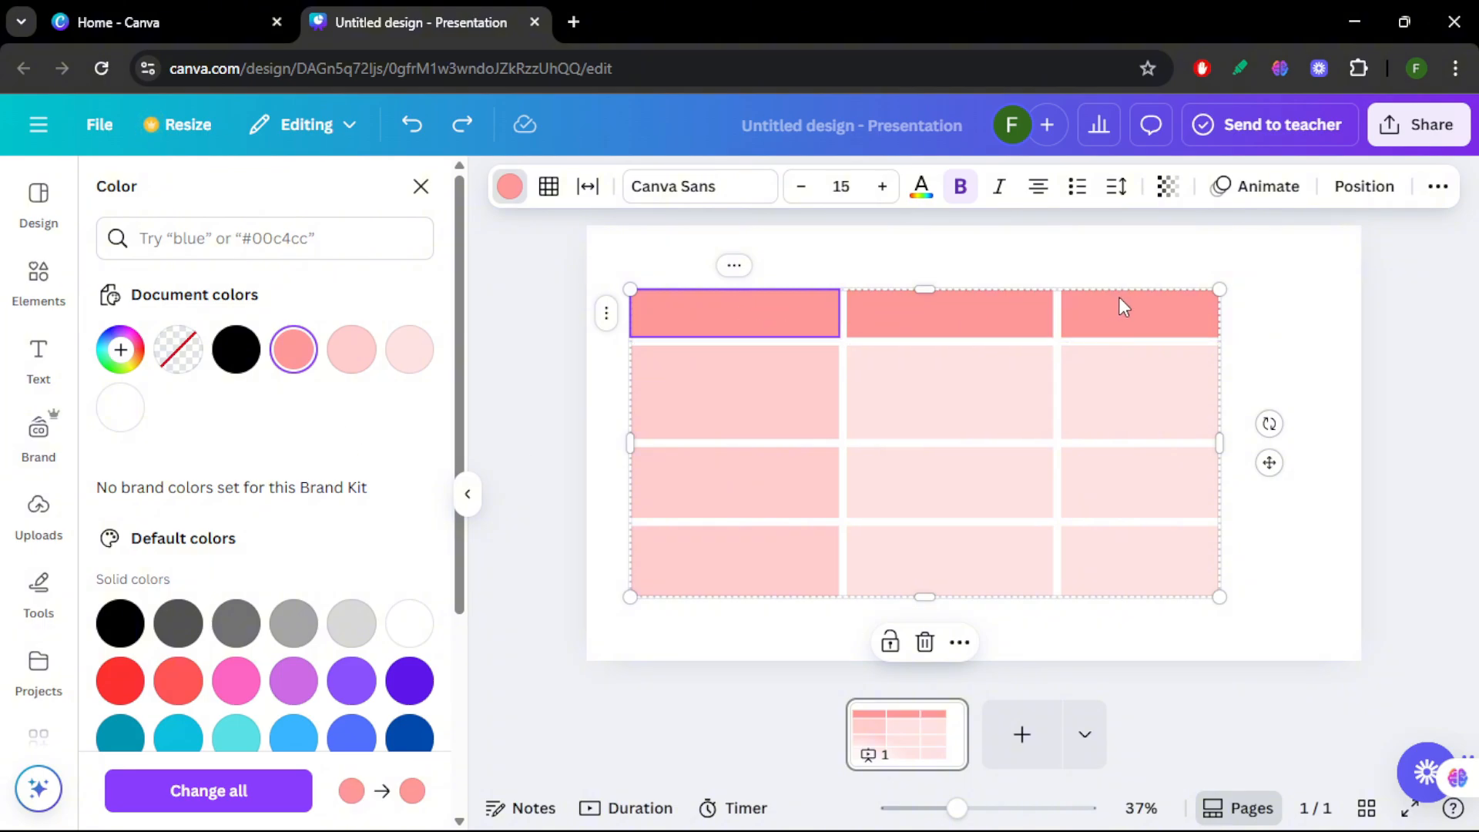
{"action": "left_click", "coordinate": [901, 320], "text": "shift"}
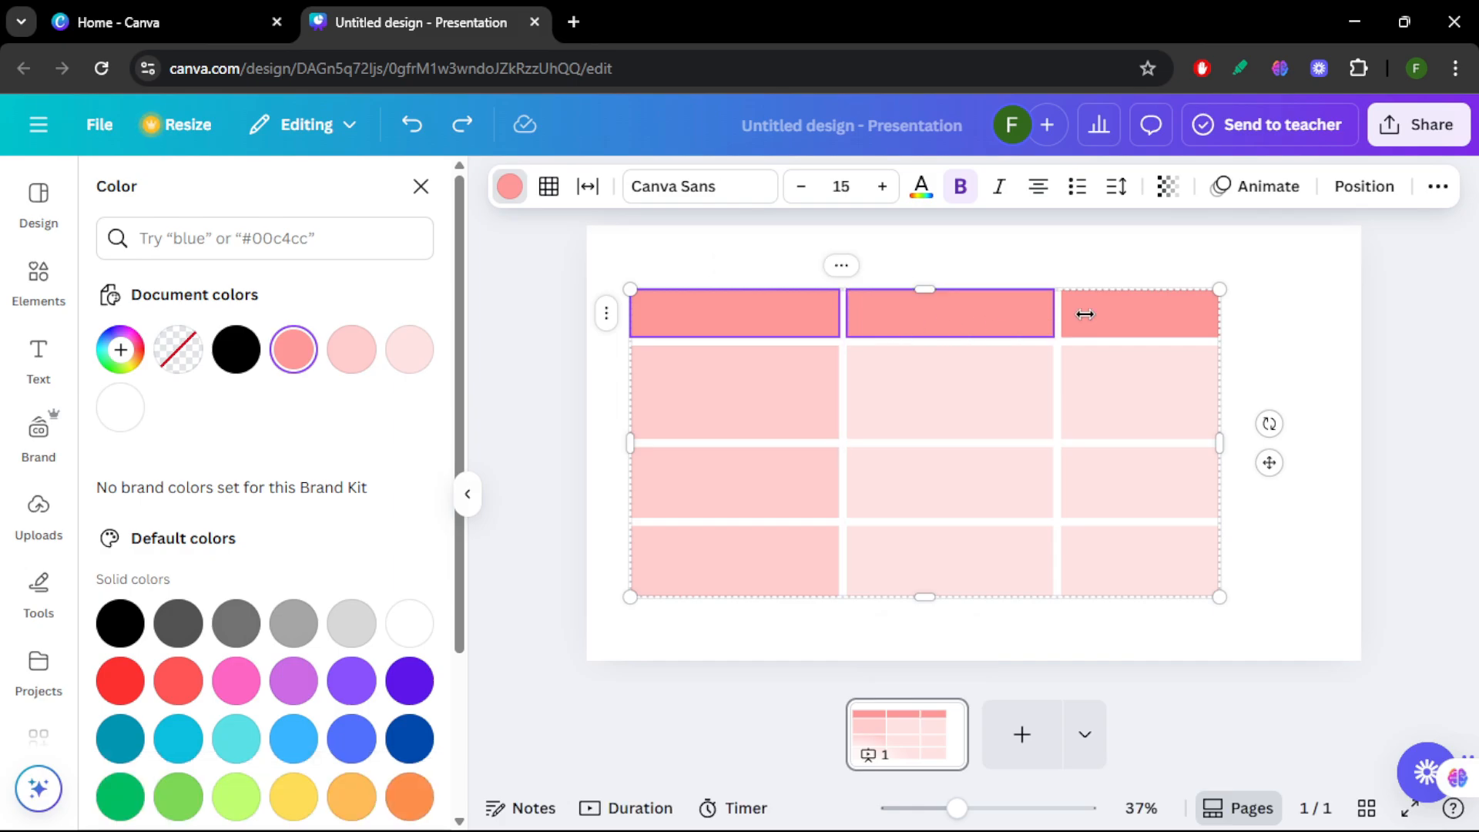
{"action": "left_click", "coordinate": [1136, 314], "text": "shift"}
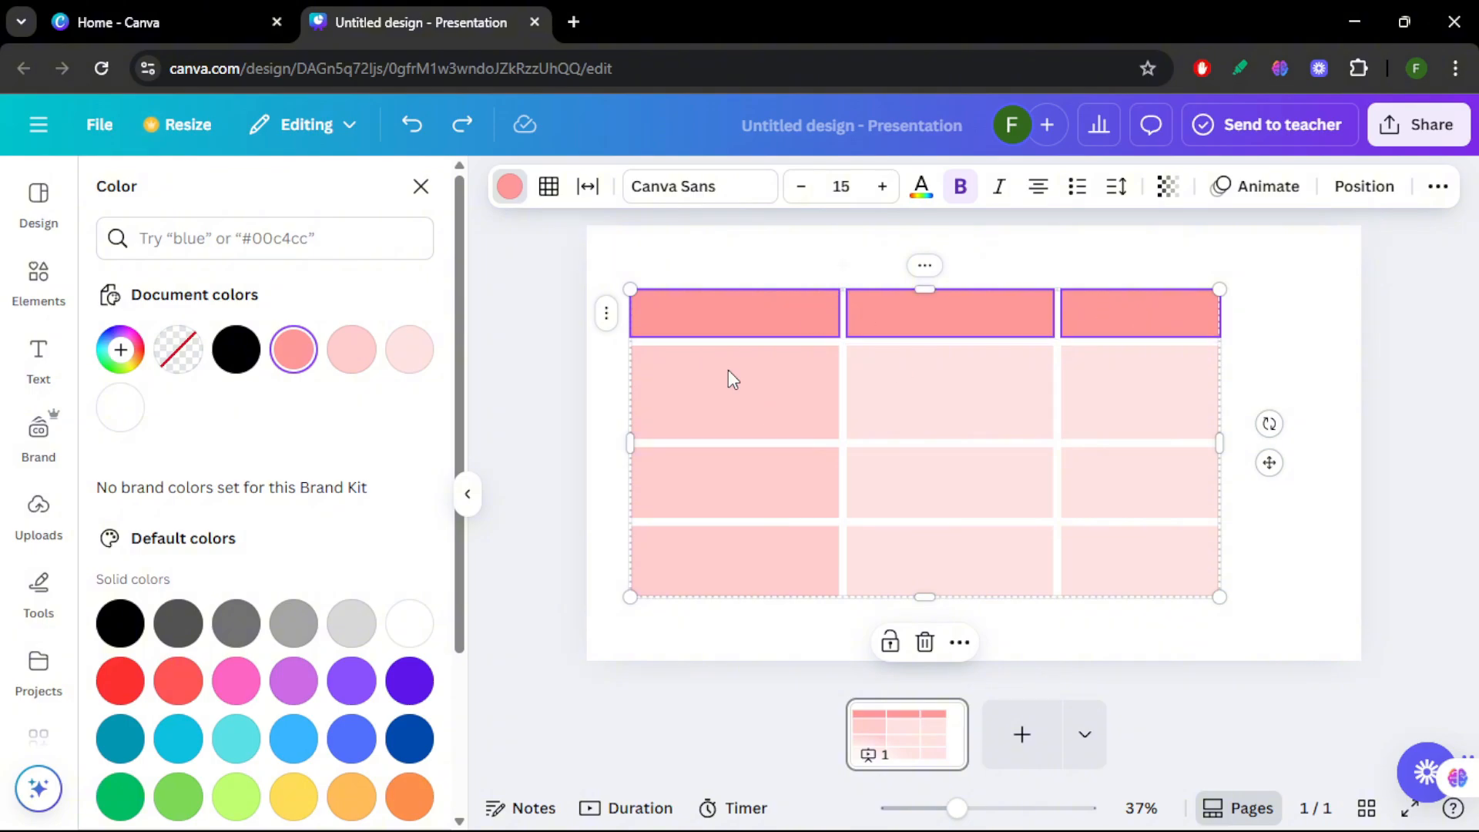
{"action": "left_click", "coordinate": [231, 352]}
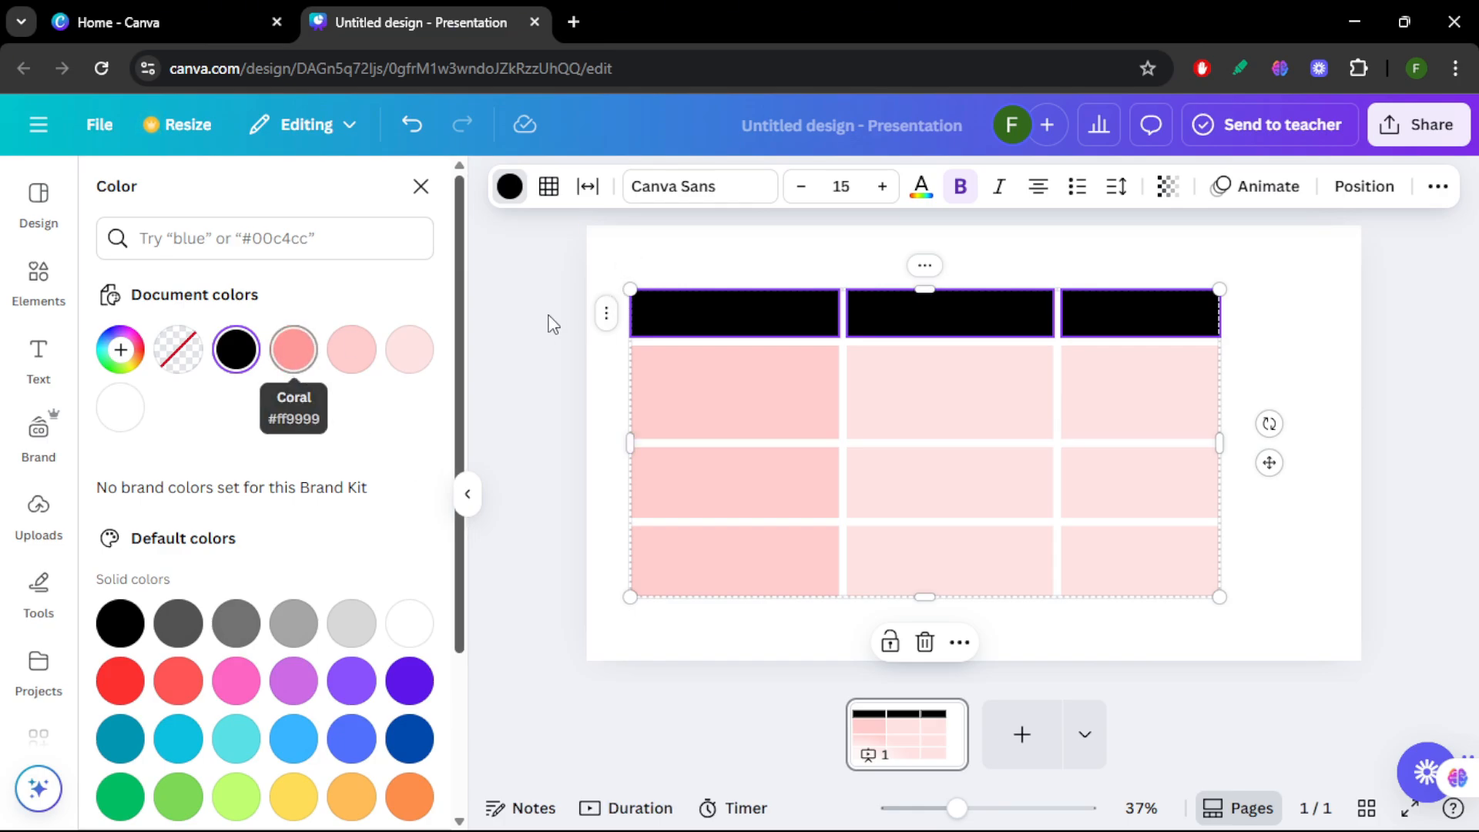
{"action": "left_click", "coordinate": [600, 380]}
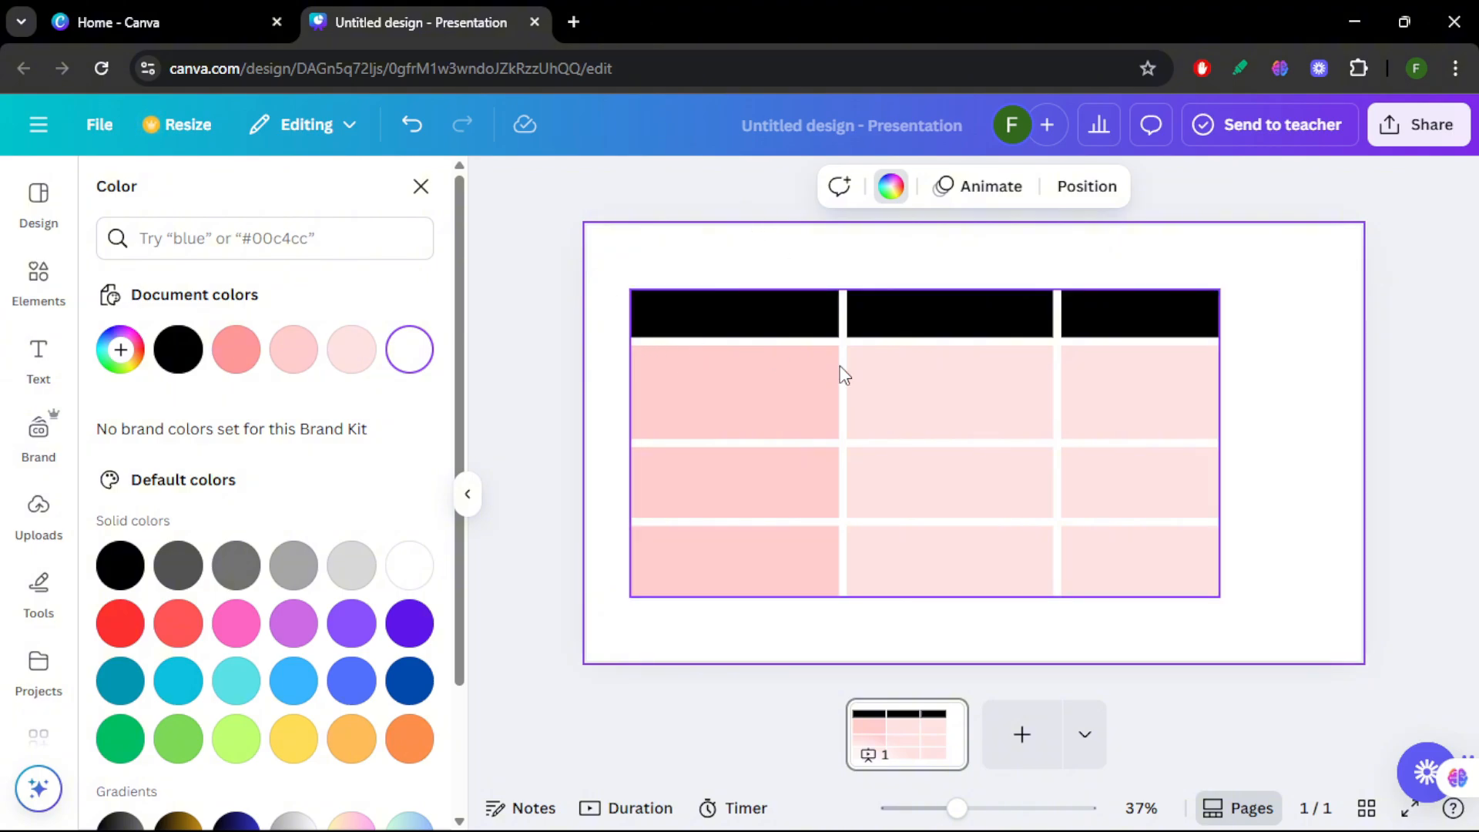
Step: Move the whole table to the right until it is horizontally centred on the page
{"action": "left_click", "coordinate": [939, 291]}
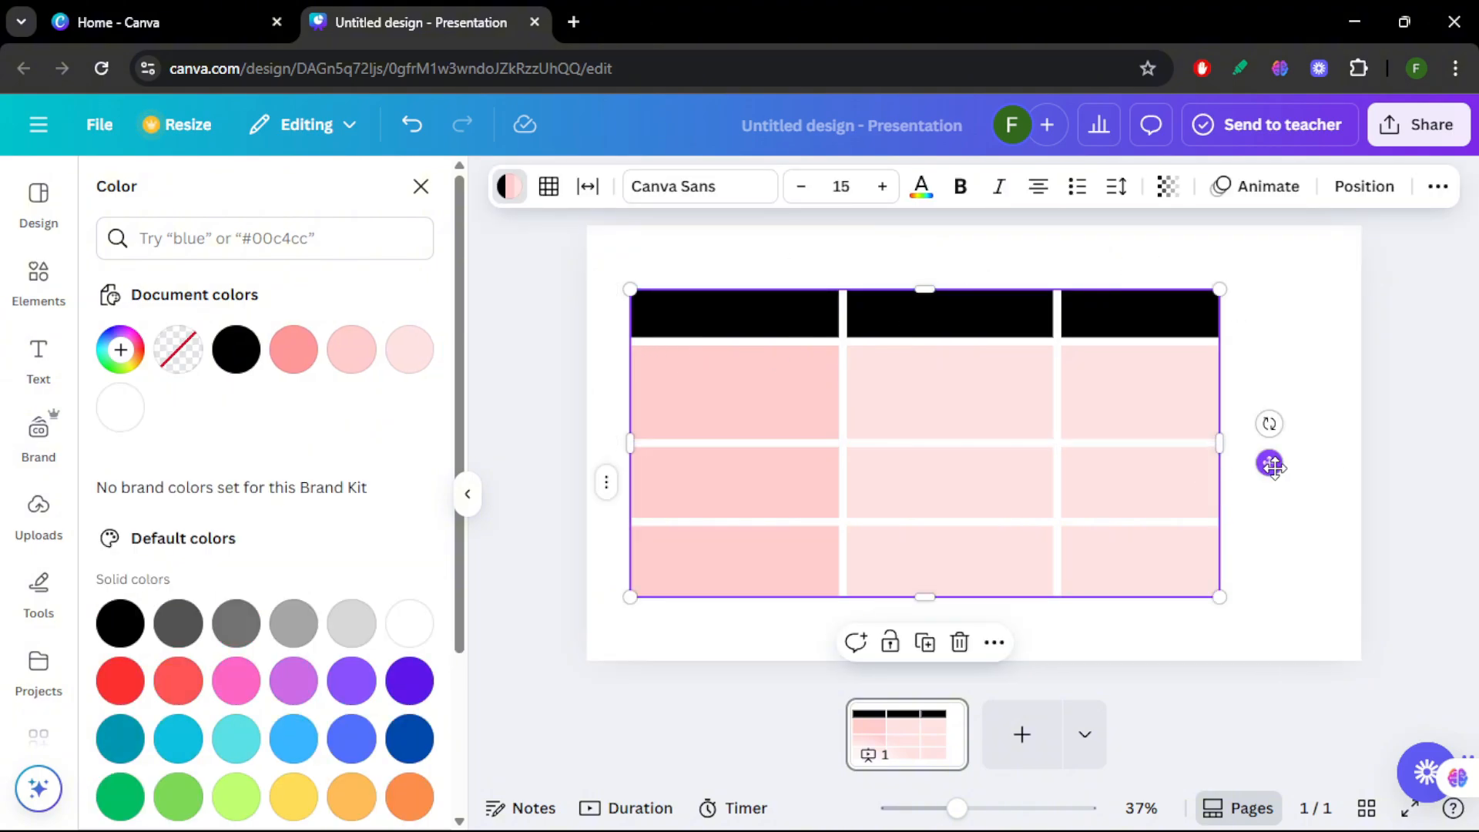
{"action": "left_click_drag", "start_coordinate": [1269, 464], "coordinate": [1324, 464]}
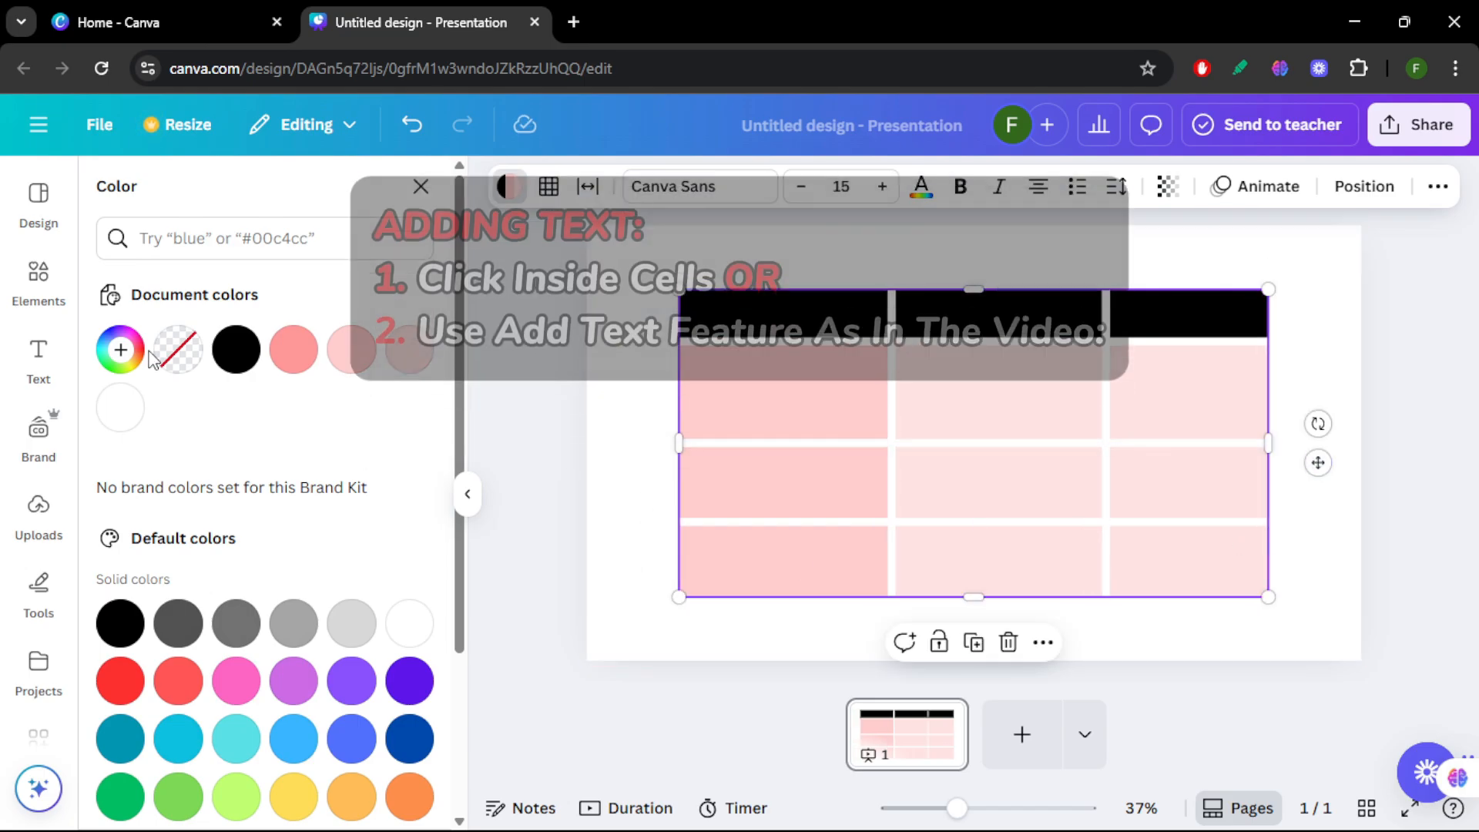
Step: Add a subheading text box to the page and narrow it to about half its width
{"action": "left_click", "coordinate": [467, 494]}
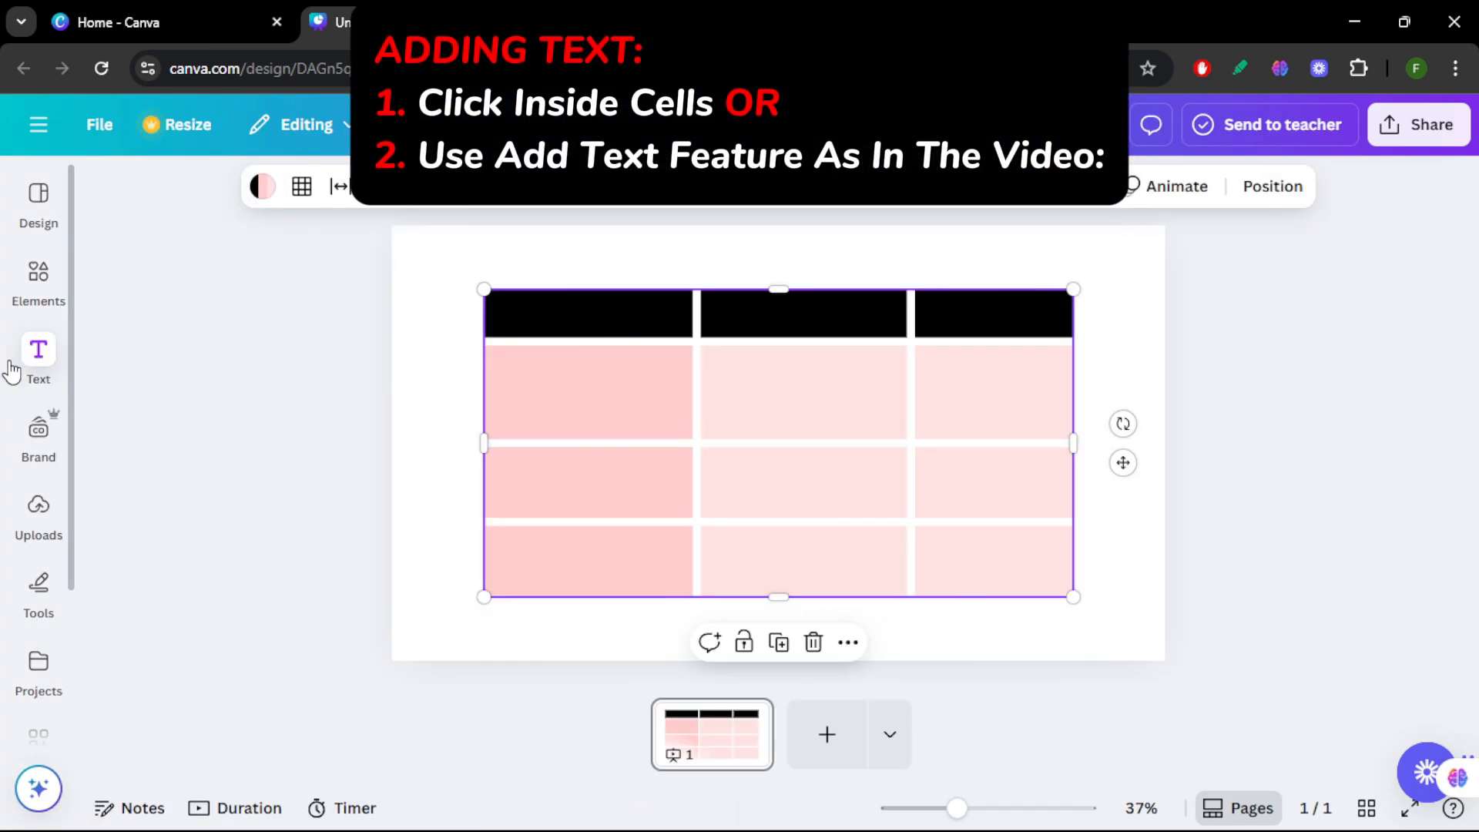
{"action": "left_click", "coordinate": [18, 364]}
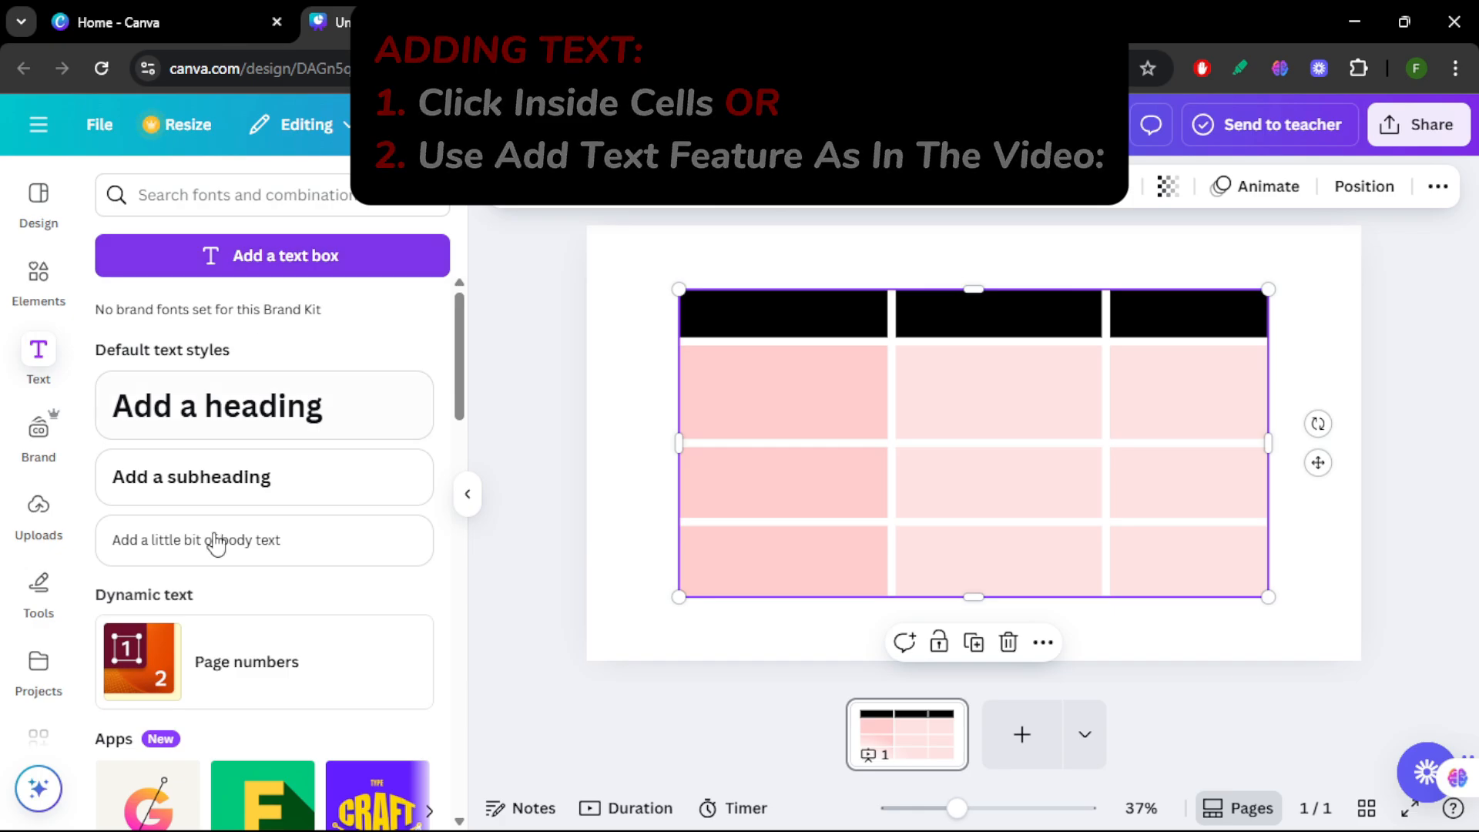
{"action": "scroll", "coordinate": [218, 541], "scroll_direction": "down", "scroll_amount": 5}
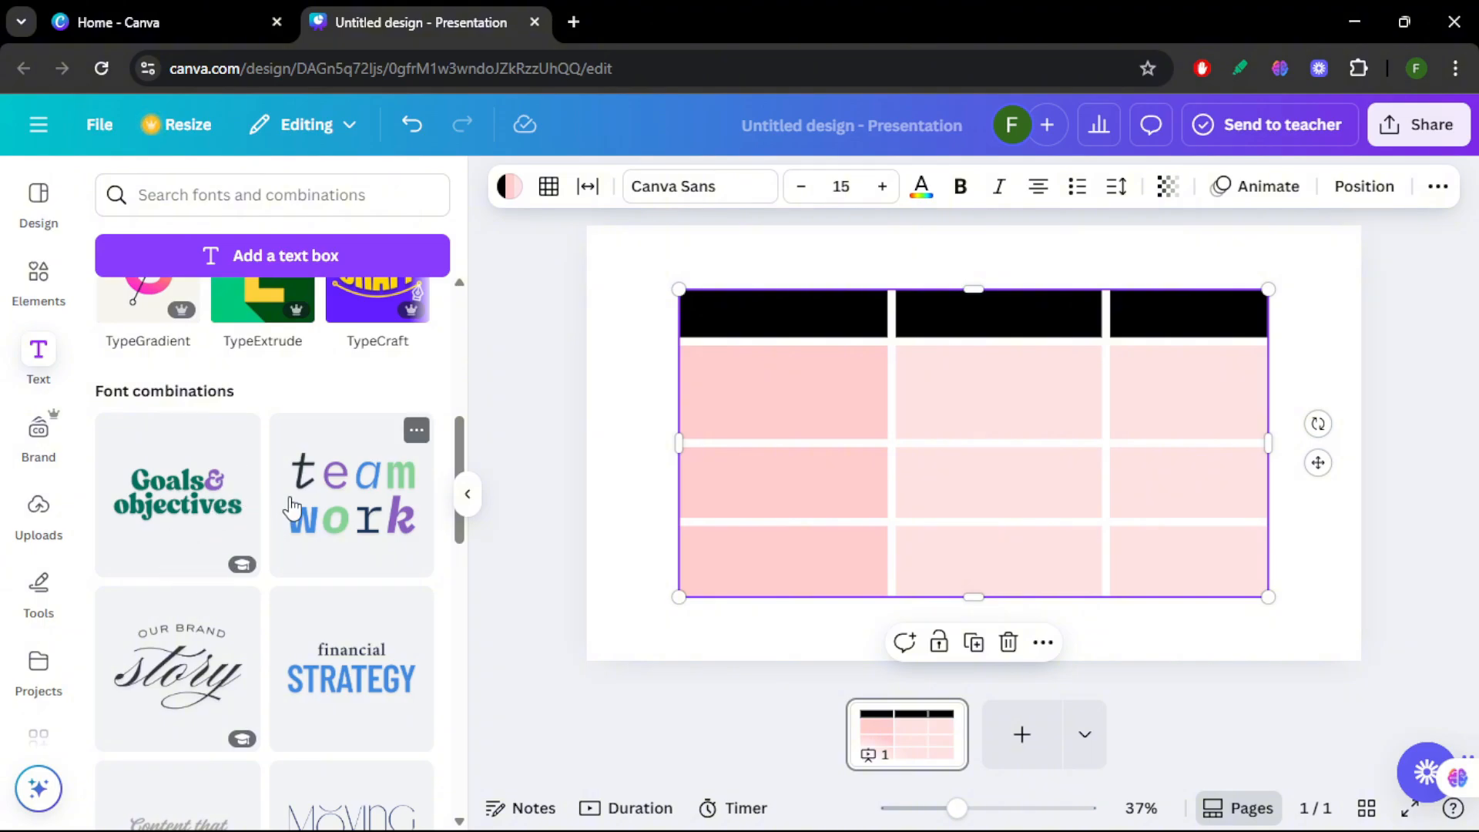
{"action": "scroll", "coordinate": [291, 509], "scroll_direction": "down", "scroll_amount": 5}
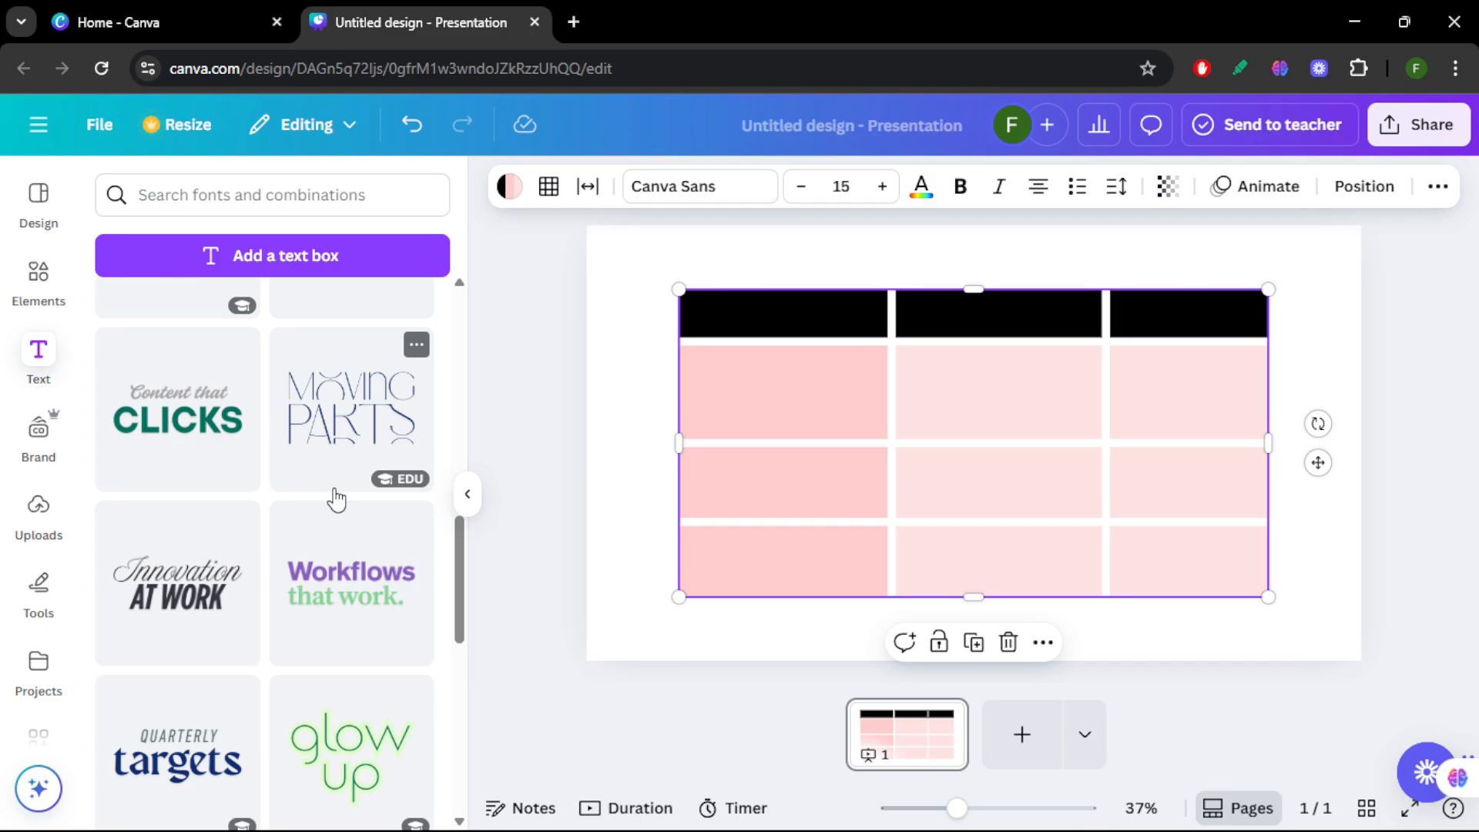
{"action": "scroll", "coordinate": [335, 499], "scroll_direction": "up", "scroll_amount": 10}
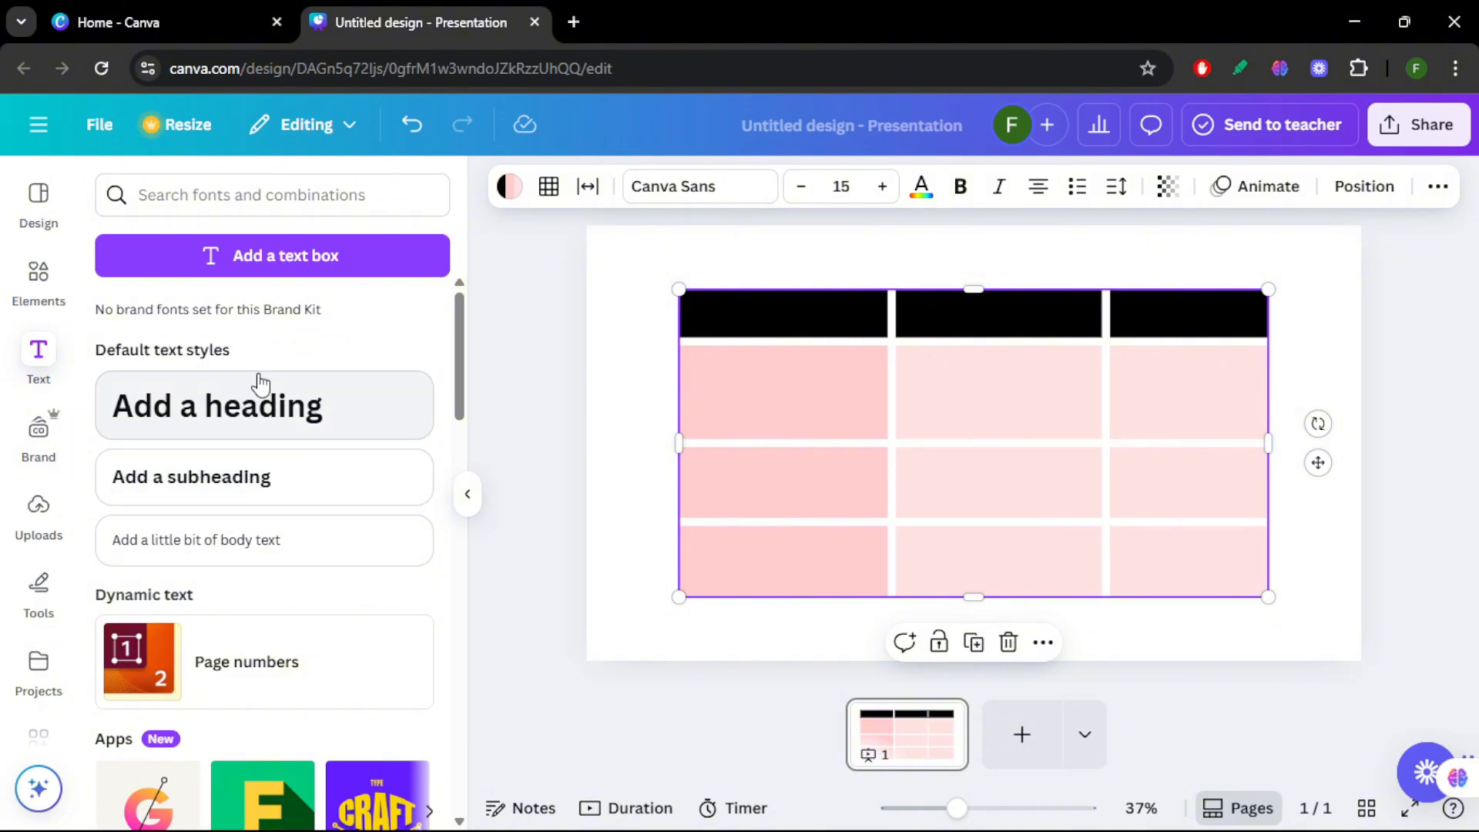
{"action": "left_click", "coordinate": [192, 499]}
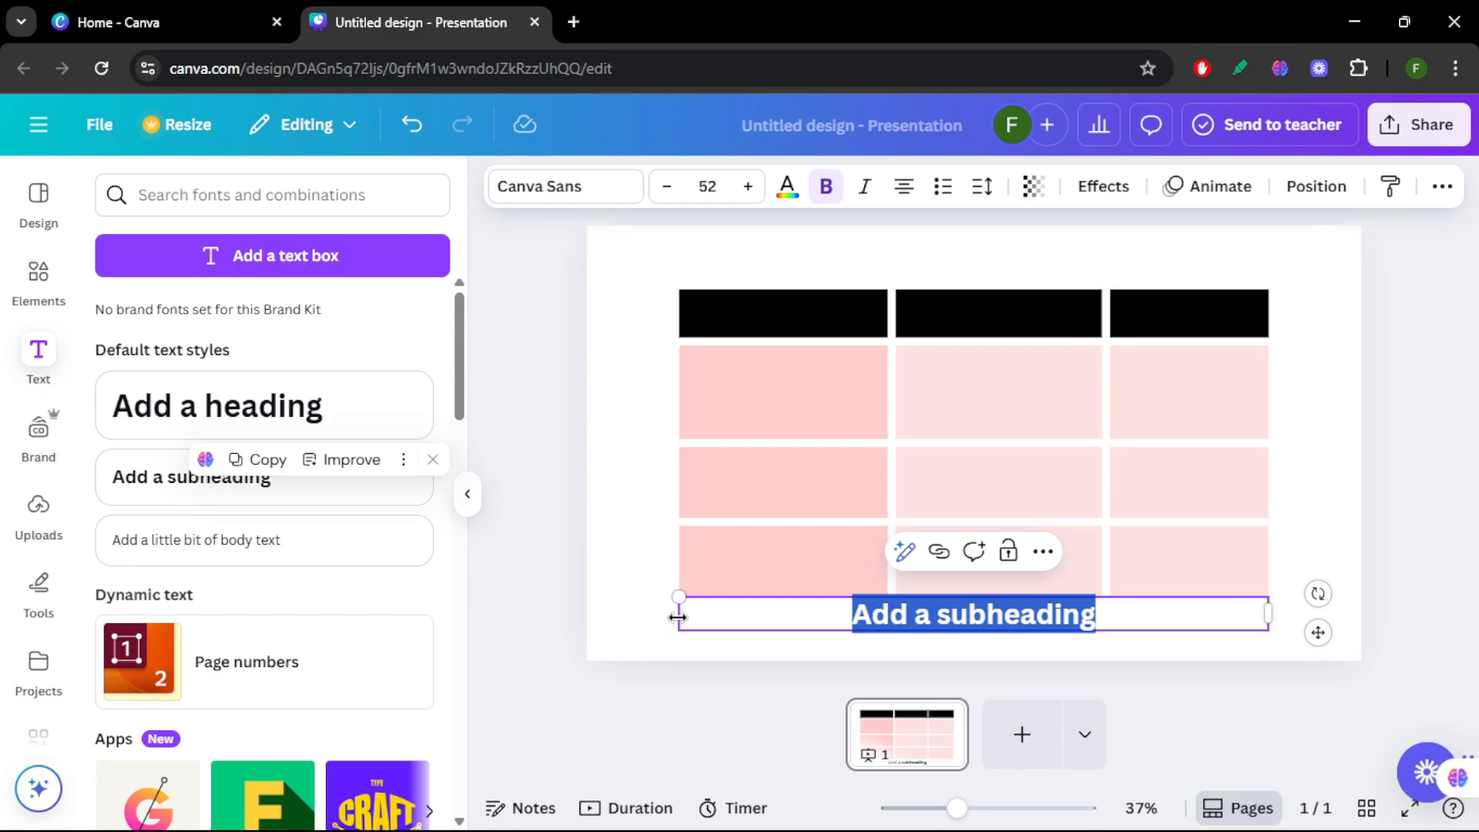
{"action": "left_click_drag", "start_coordinate": [679, 614], "coordinate": [977, 615]}
{"action": "left_click", "coordinate": [869, 640]}
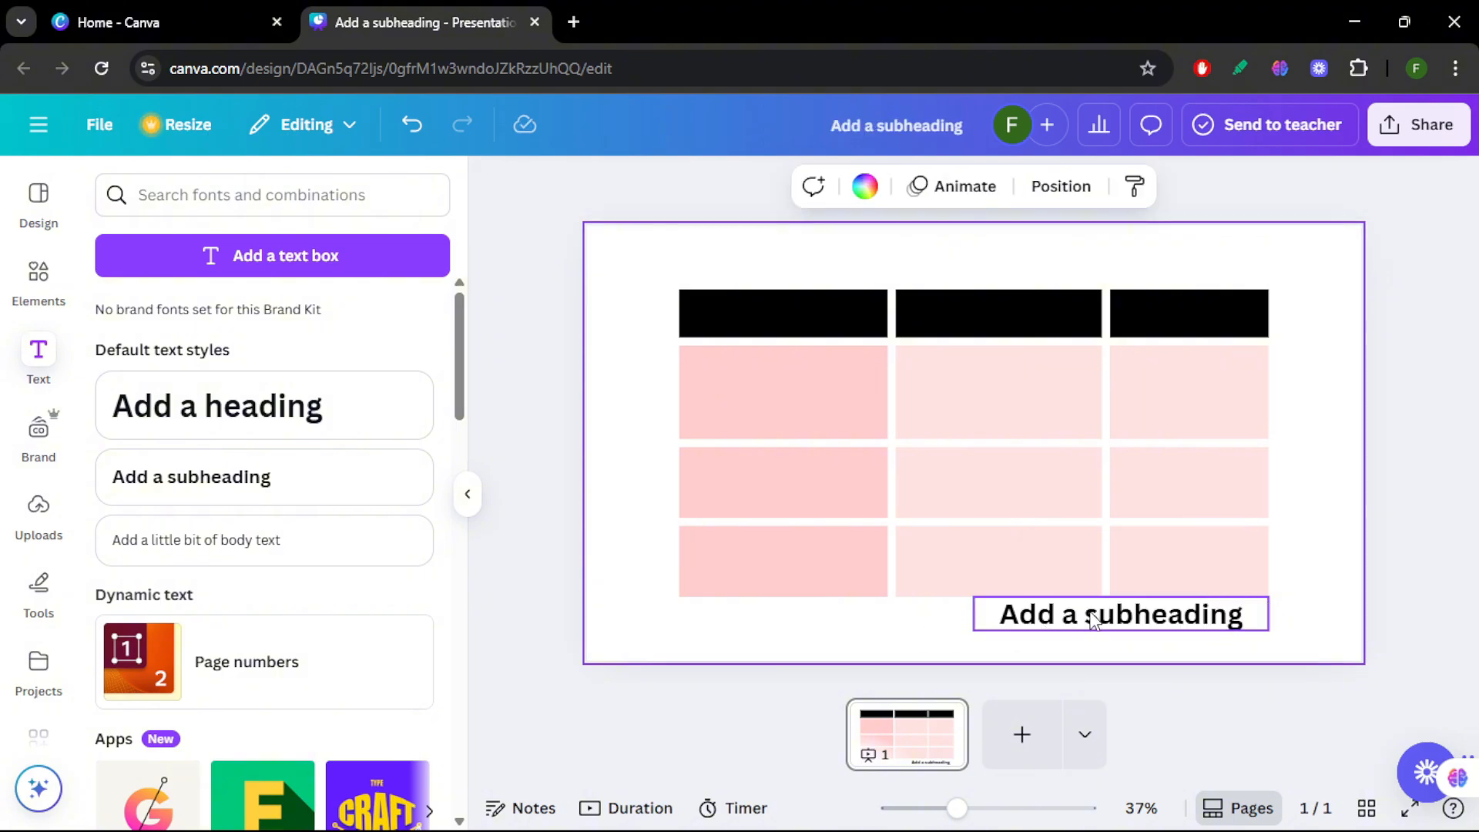
Step: Colour the subheading text white and move it onto the table's first header cell
{"action": "left_click_drag", "start_coordinate": [1085, 615], "coordinate": [790, 262]}
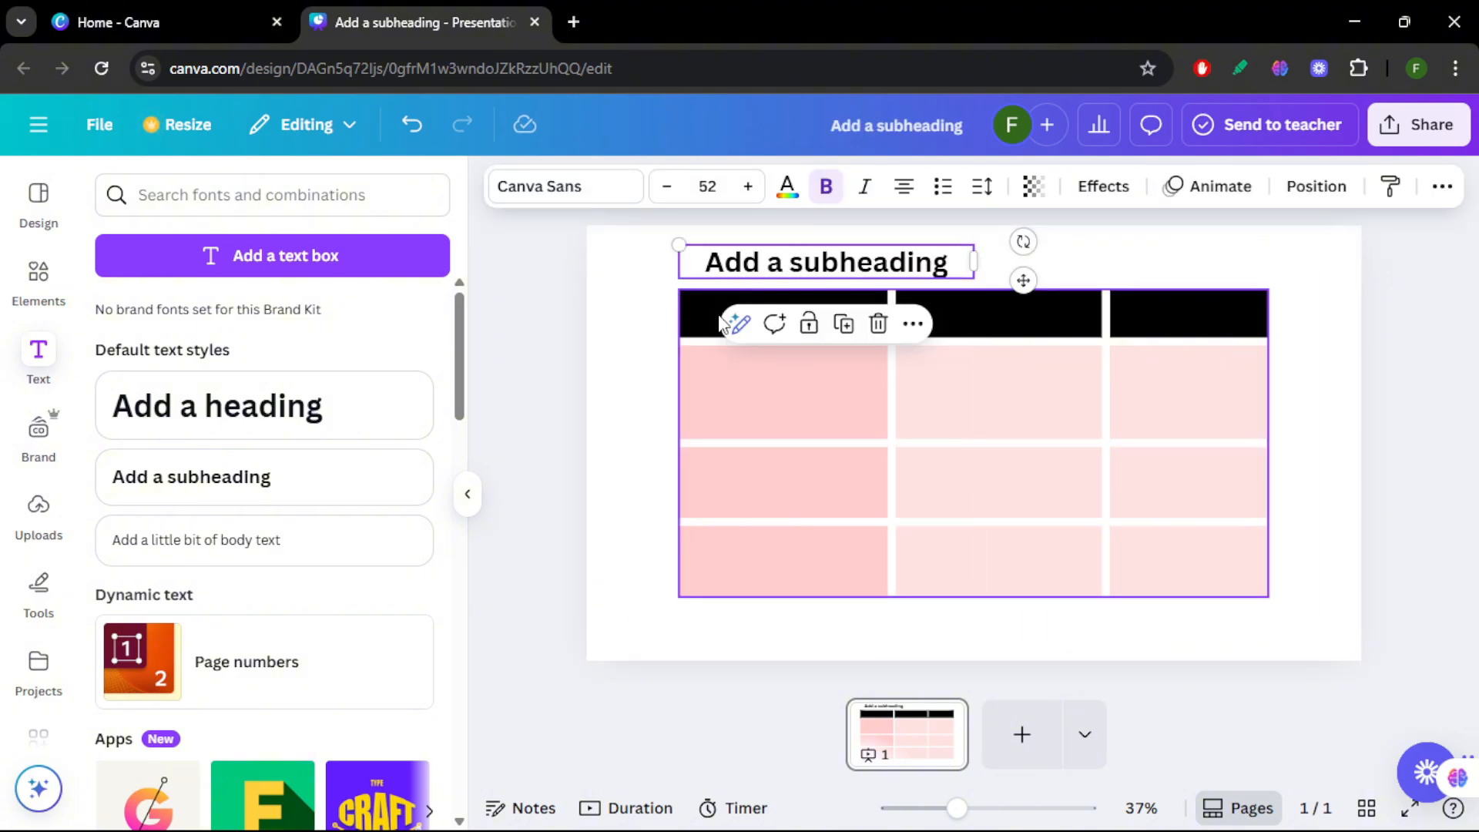
{"action": "left_click", "coordinate": [786, 188]}
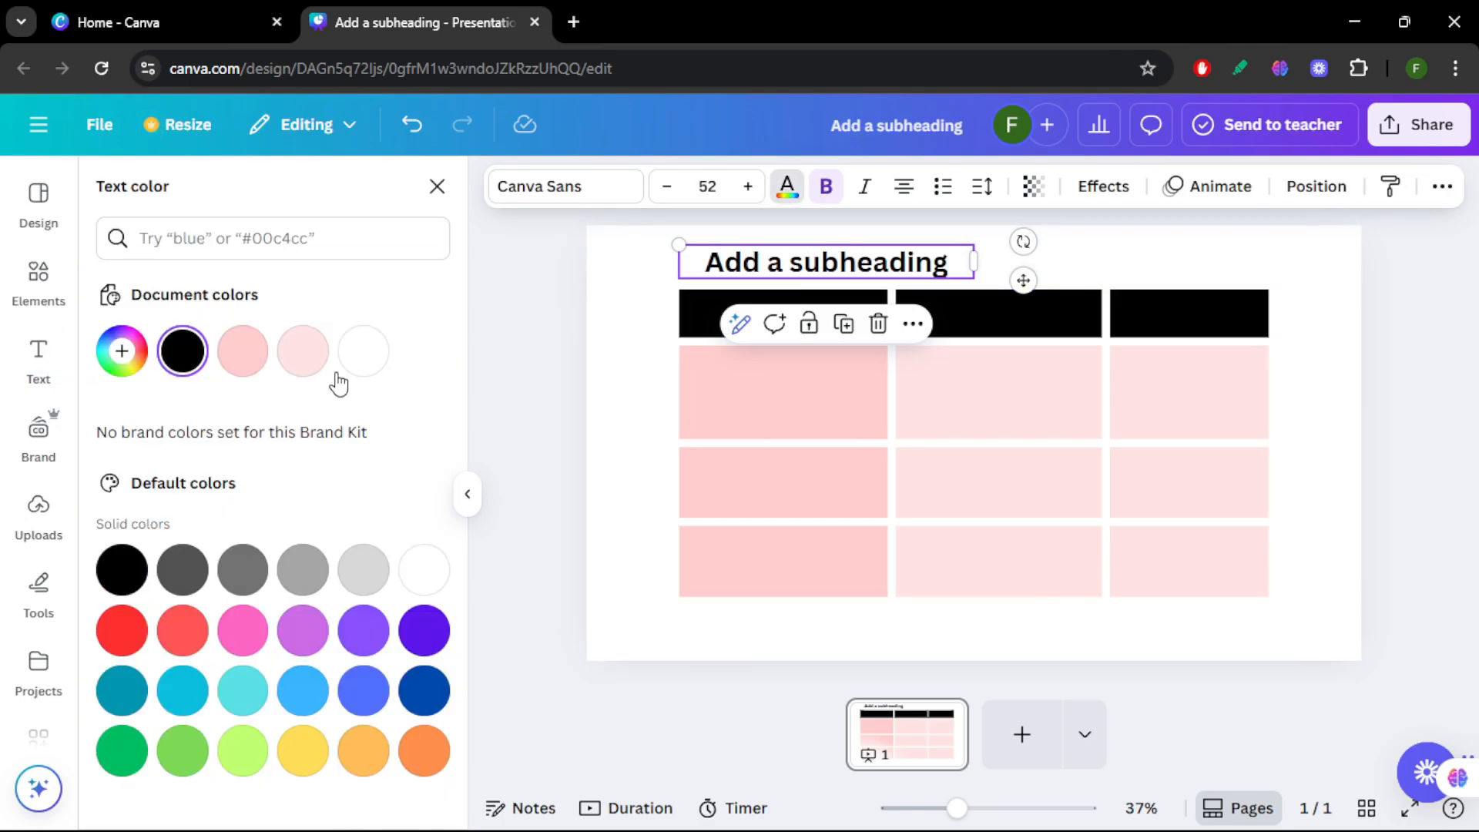
{"action": "left_click", "coordinate": [363, 351]}
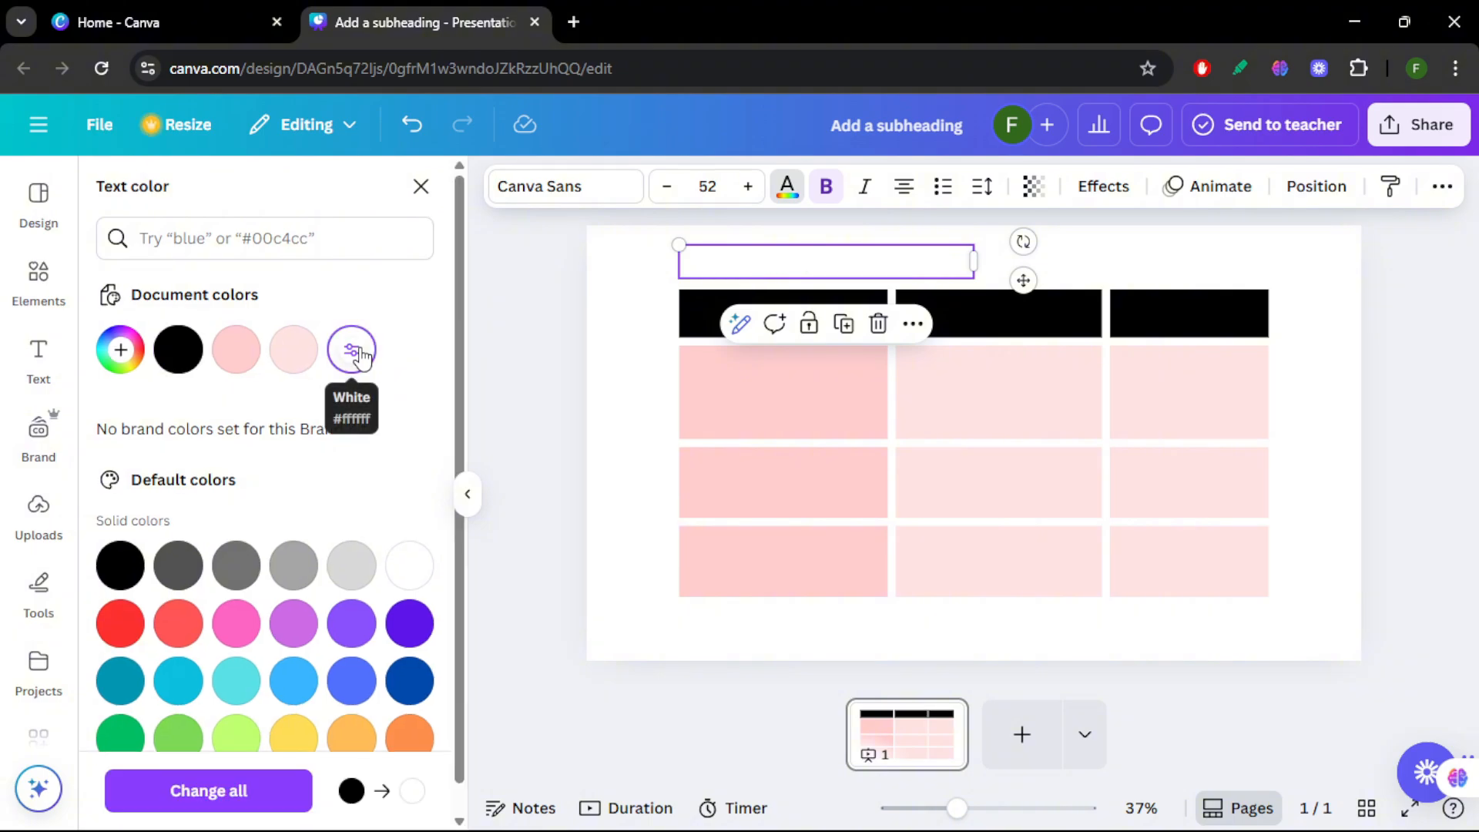
{"action": "left_click_drag", "start_coordinate": [742, 269], "coordinate": [722, 326]}
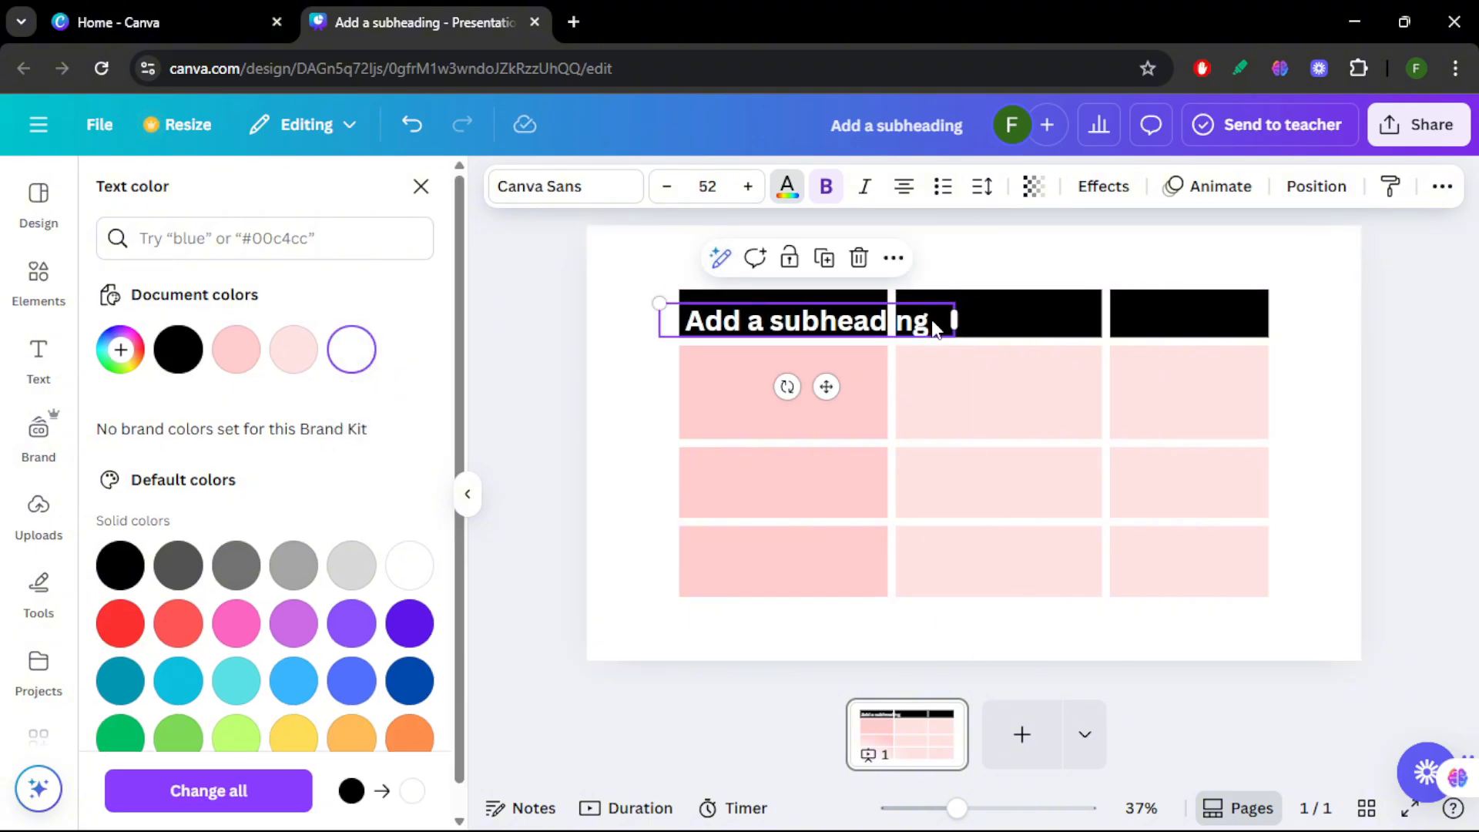
Step: Narrow the subheading's text box slightly and reduce its font size to 36
{"action": "left_click_drag", "start_coordinate": [950, 325], "coordinate": [913, 339]}
{"action": "left_click", "coordinate": [667, 188]}
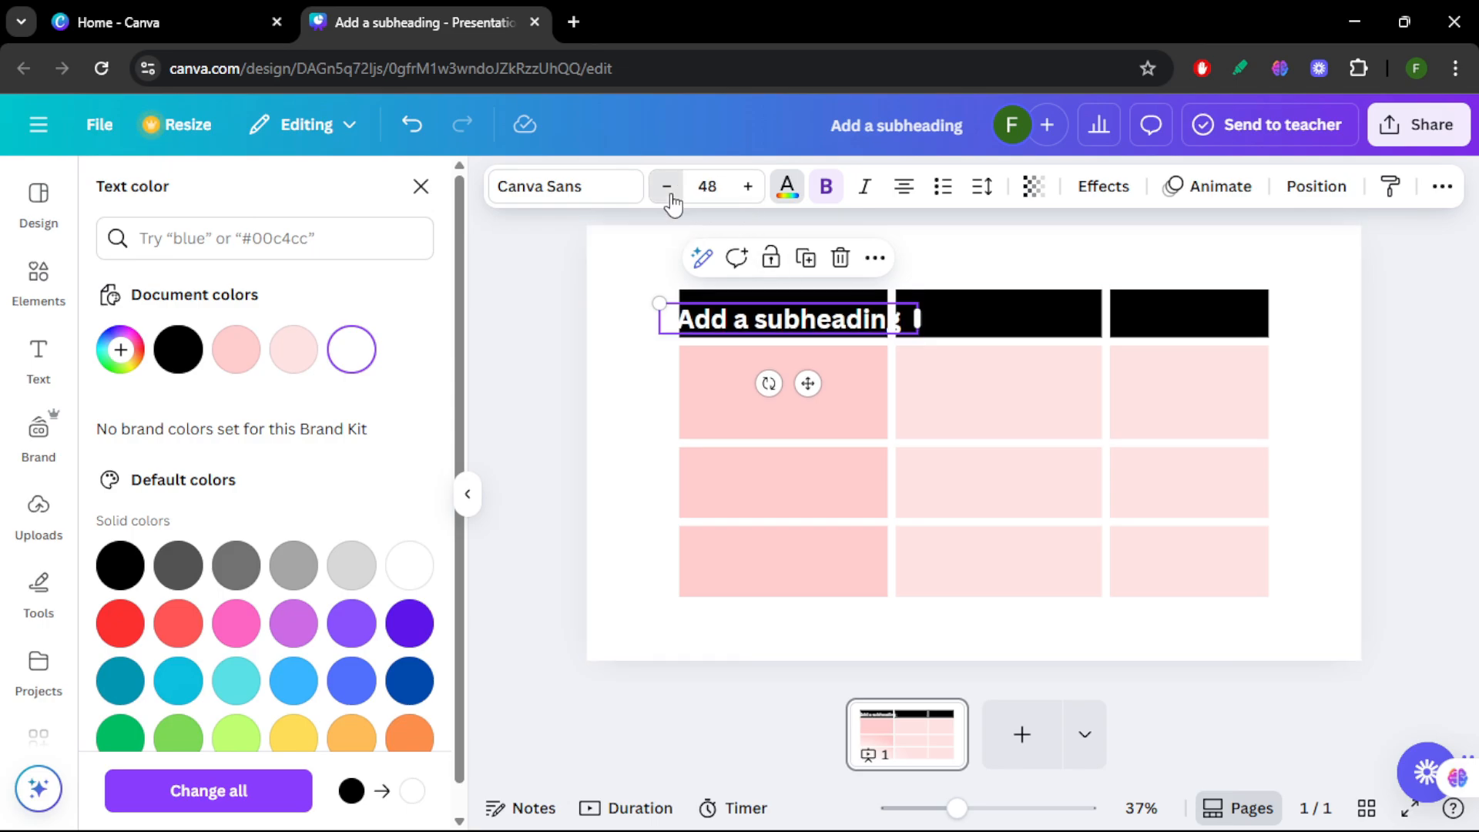
{"action": "left_click", "coordinate": [667, 188]}
{"action": "left_click", "coordinate": [667, 188]}
{"action": "left_click", "coordinate": [668, 188]}
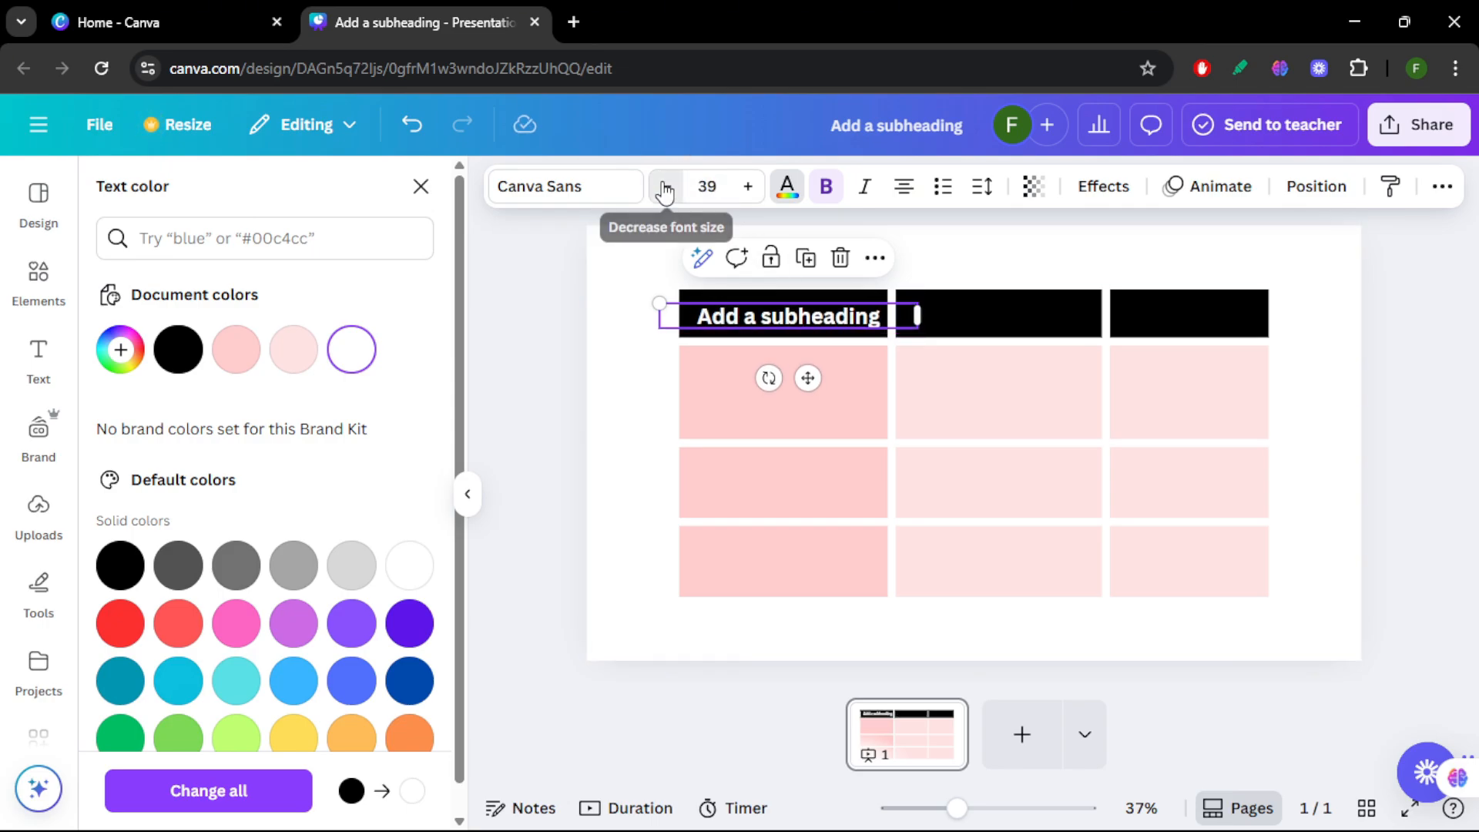
{"action": "left_click", "coordinate": [668, 188]}
{"action": "left_click", "coordinate": [667, 188]}
{"action": "left_click", "coordinate": [667, 188]}
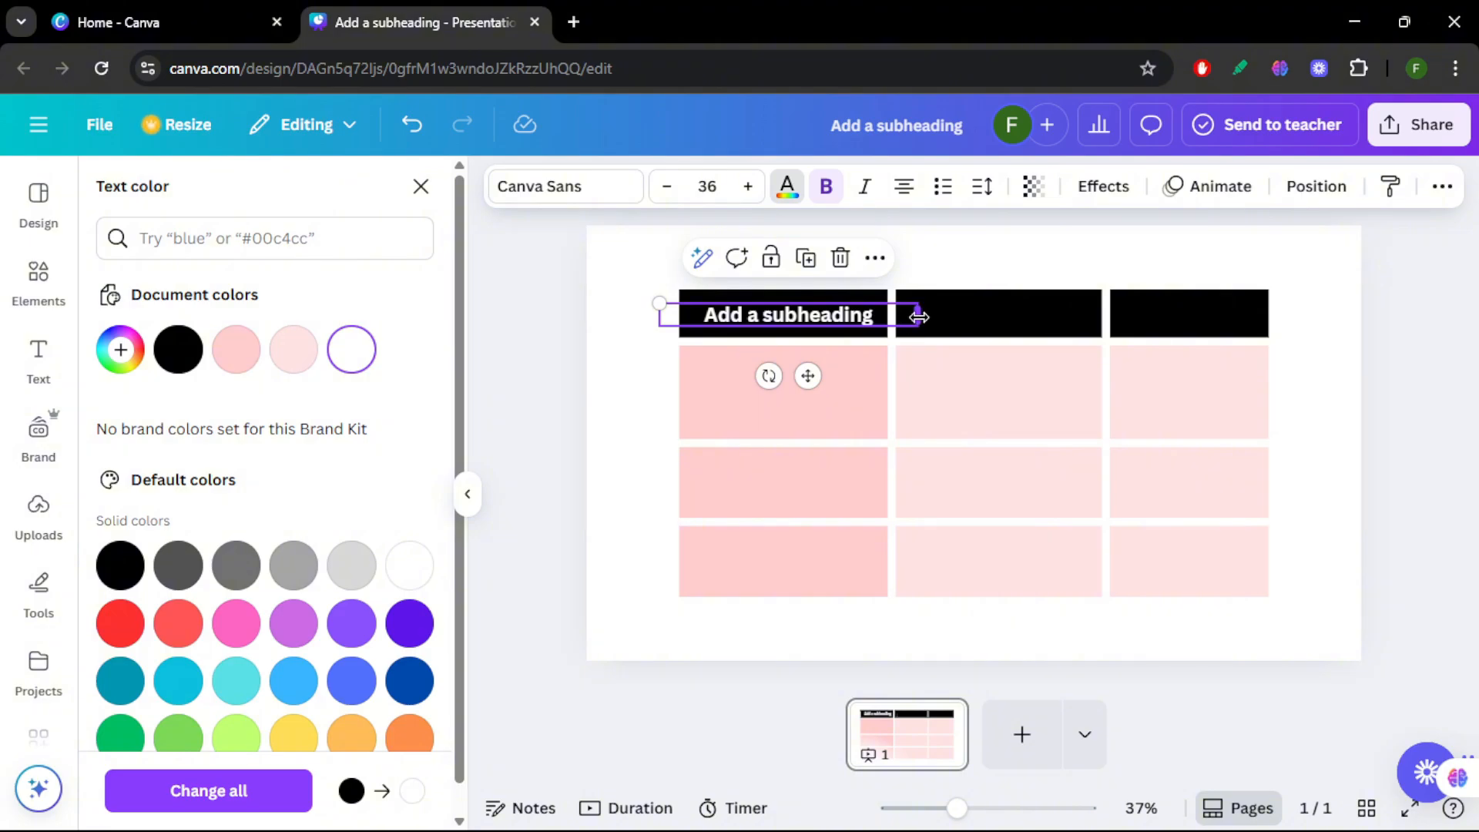
Step: Narrow the subheading's text box further and centre it within the first header cell
{"action": "left_click_drag", "start_coordinate": [919, 316], "coordinate": [862, 316]}
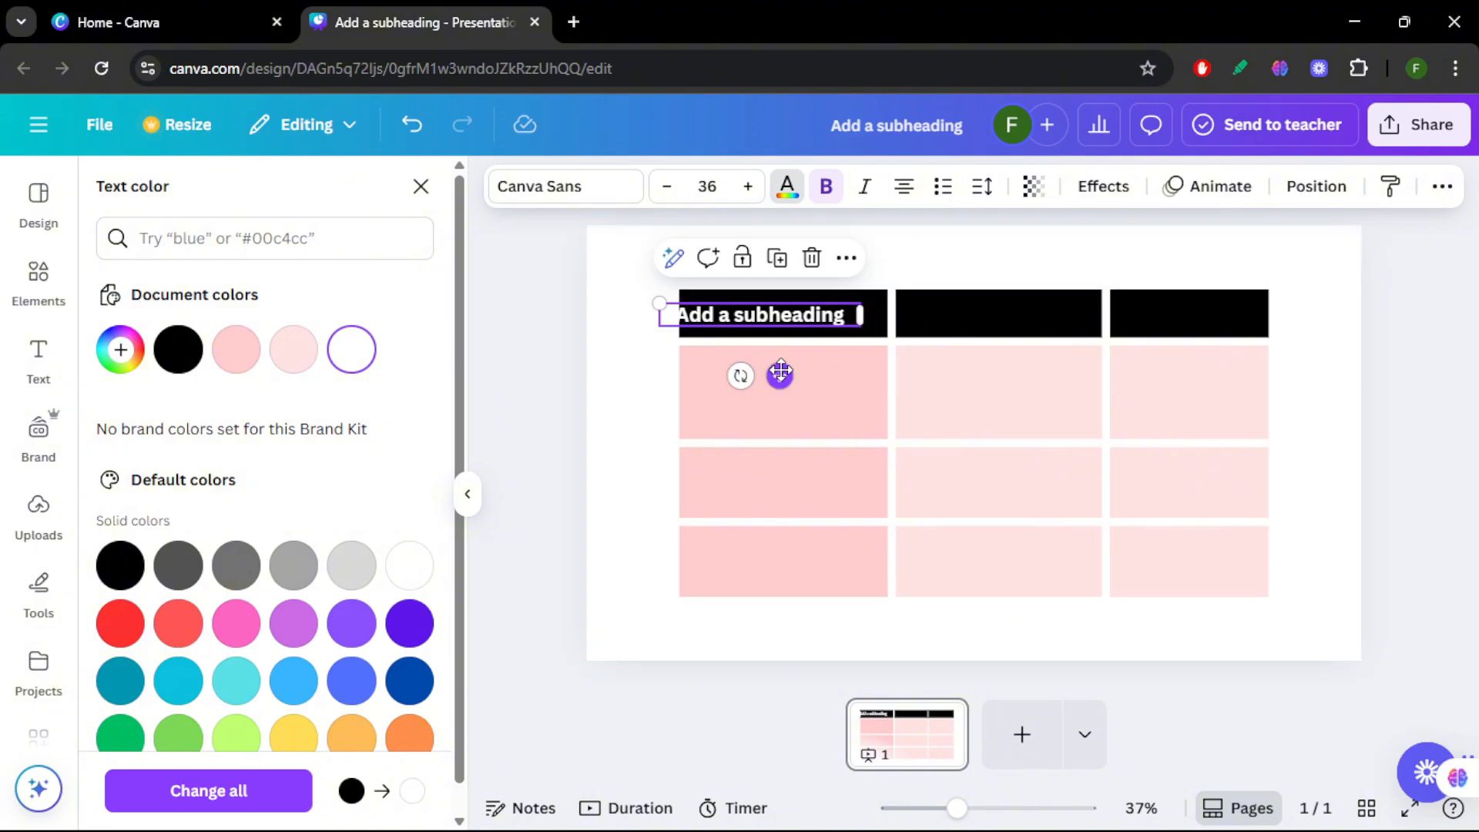
{"action": "left_click_drag", "start_coordinate": [781, 372], "coordinate": [796, 370]}
{"action": "left_click", "coordinate": [658, 336]}
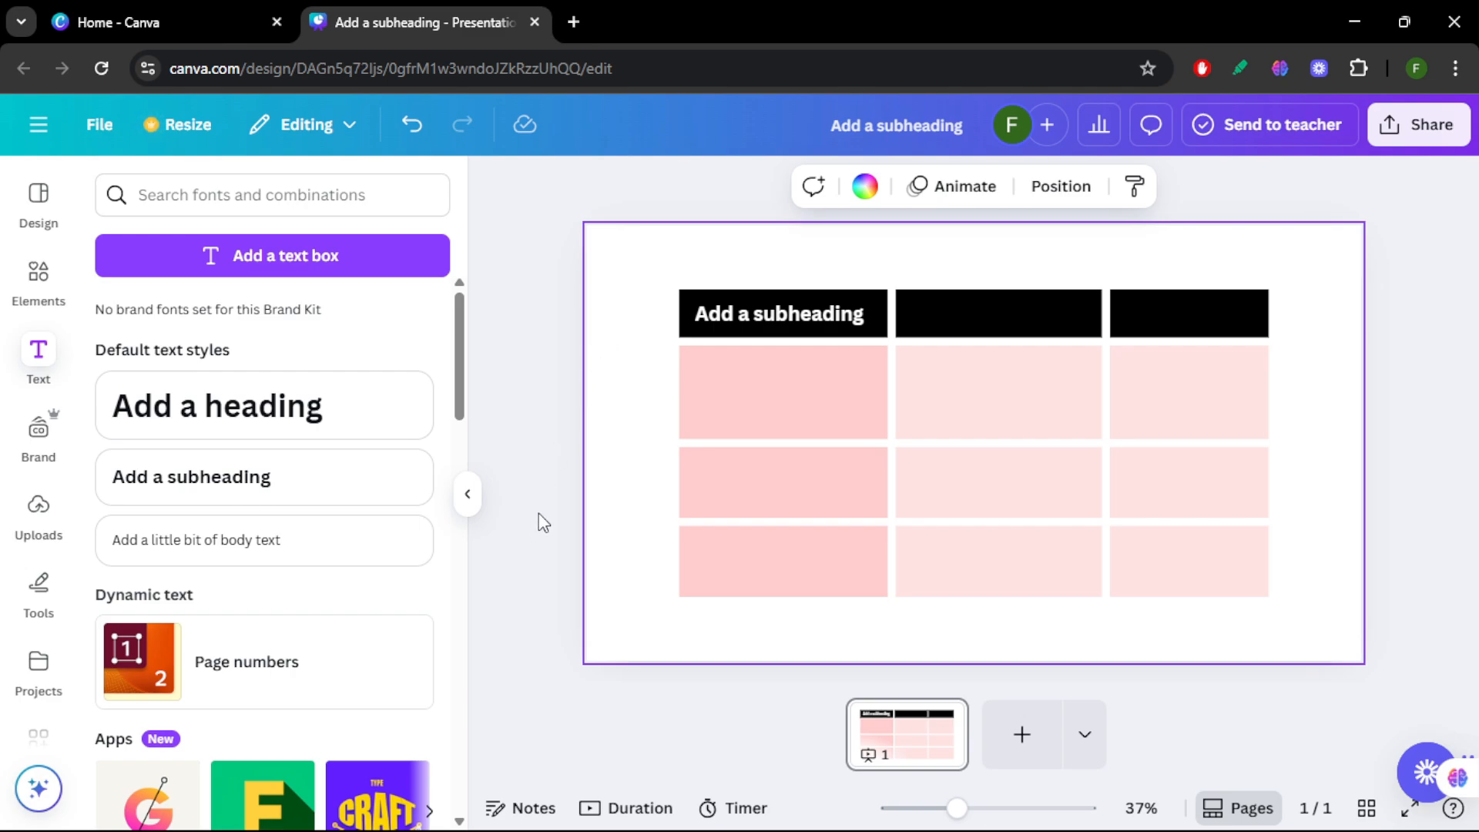
Step: Set the page background to the solid deep violet default colour
{"action": "left_click", "coordinate": [865, 189]}
{"action": "scroll", "coordinate": [243, 566], "scroll_direction": "down", "scroll_amount": 2}
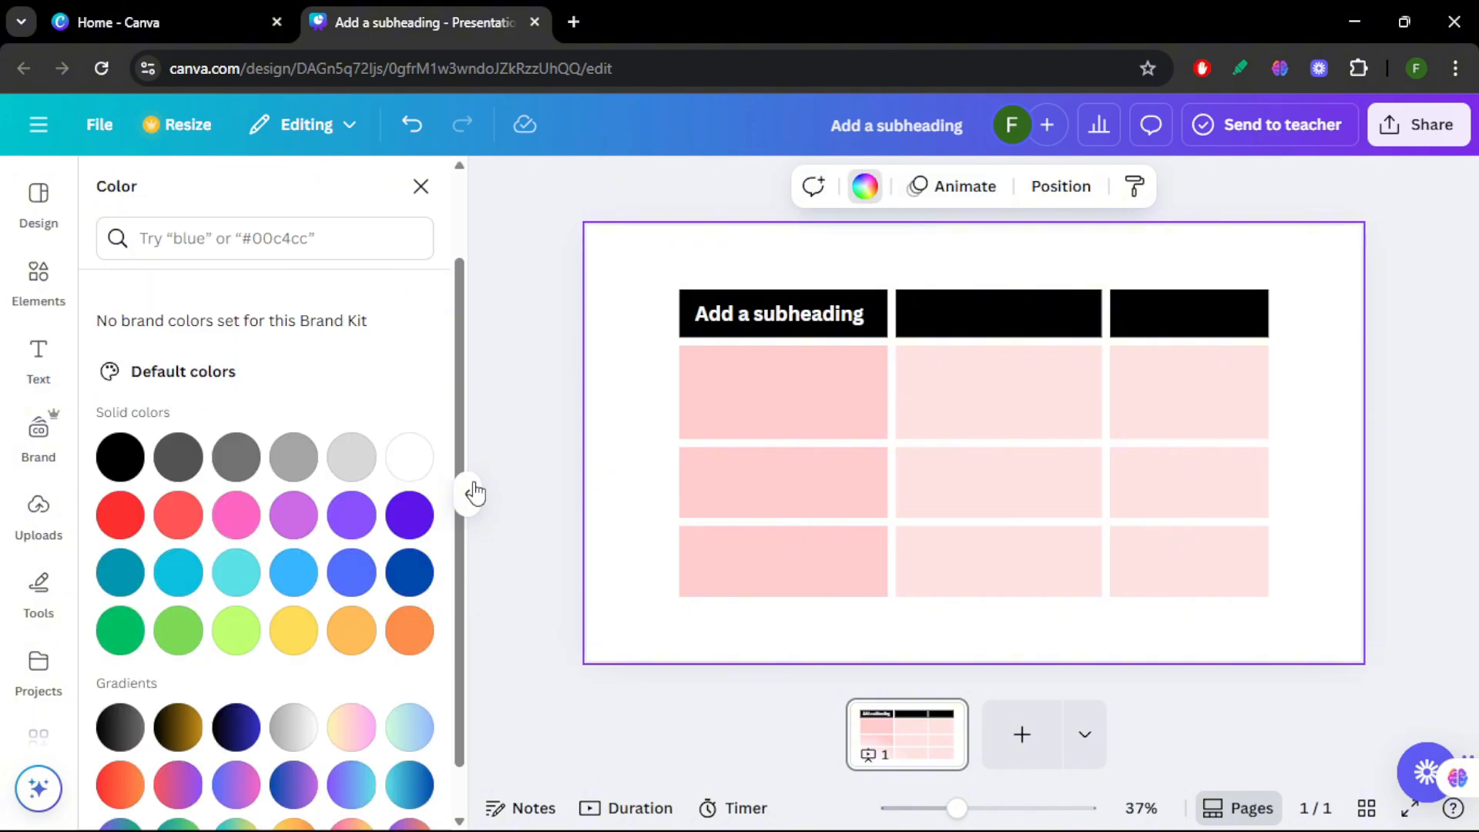
{"action": "left_click", "coordinate": [409, 514]}
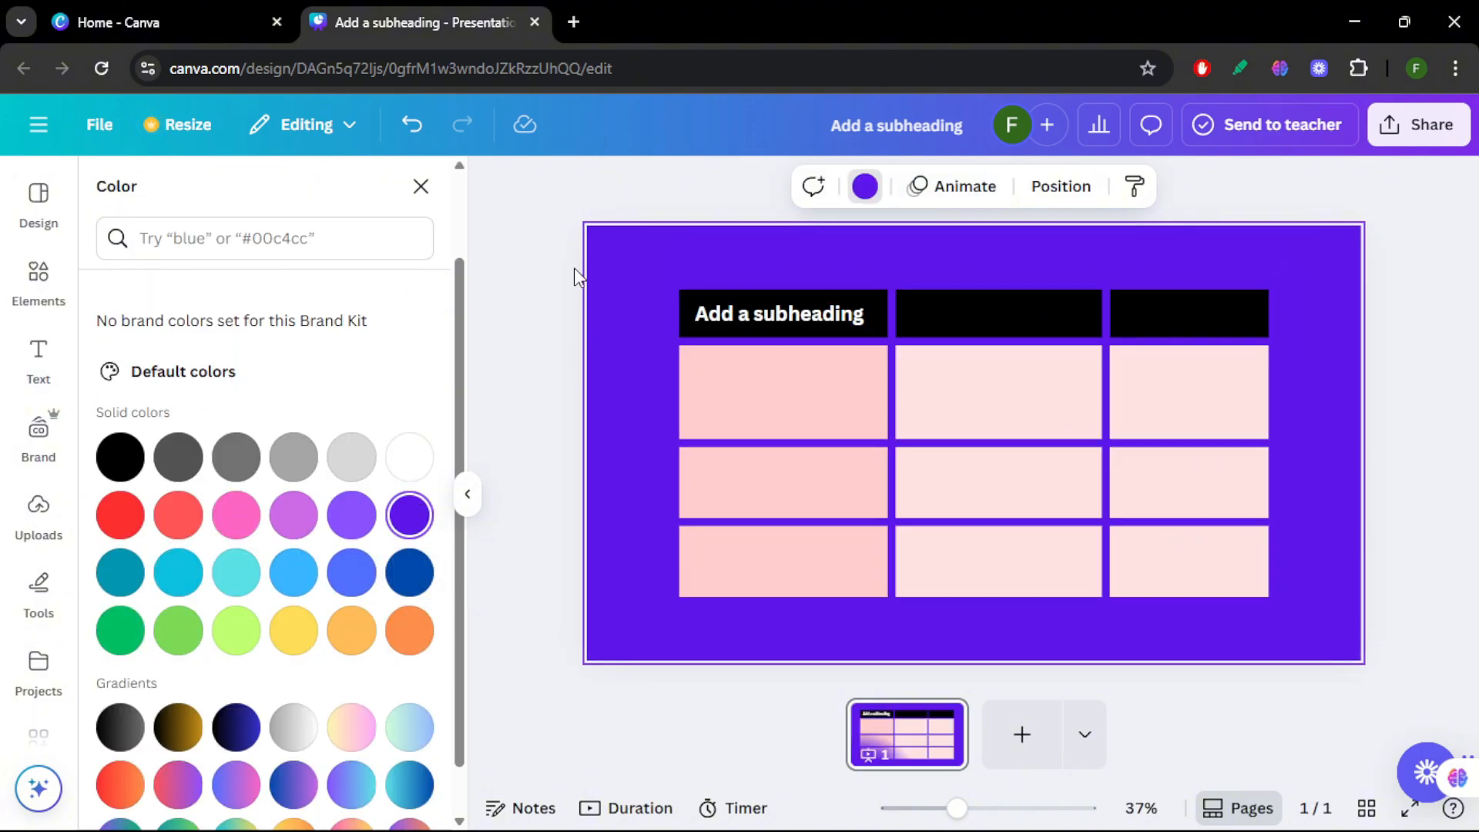
{"action": "left_click", "coordinate": [560, 254]}
Step: Give the first cell below the header row long-dashed outer borders with a weight of 9
{"action": "left_click", "coordinate": [774, 378]}
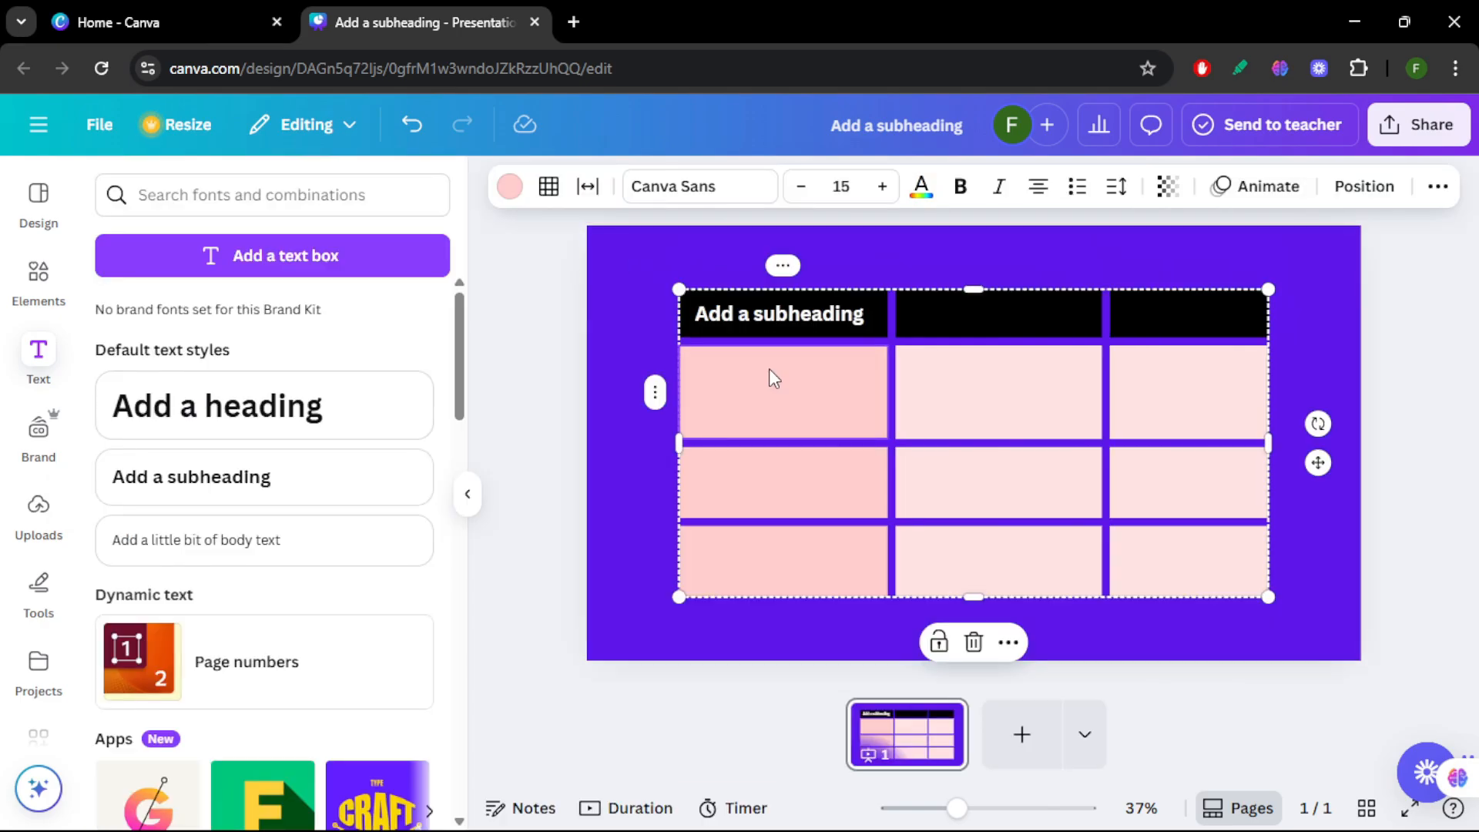
{"action": "left_click", "coordinate": [548, 192]}
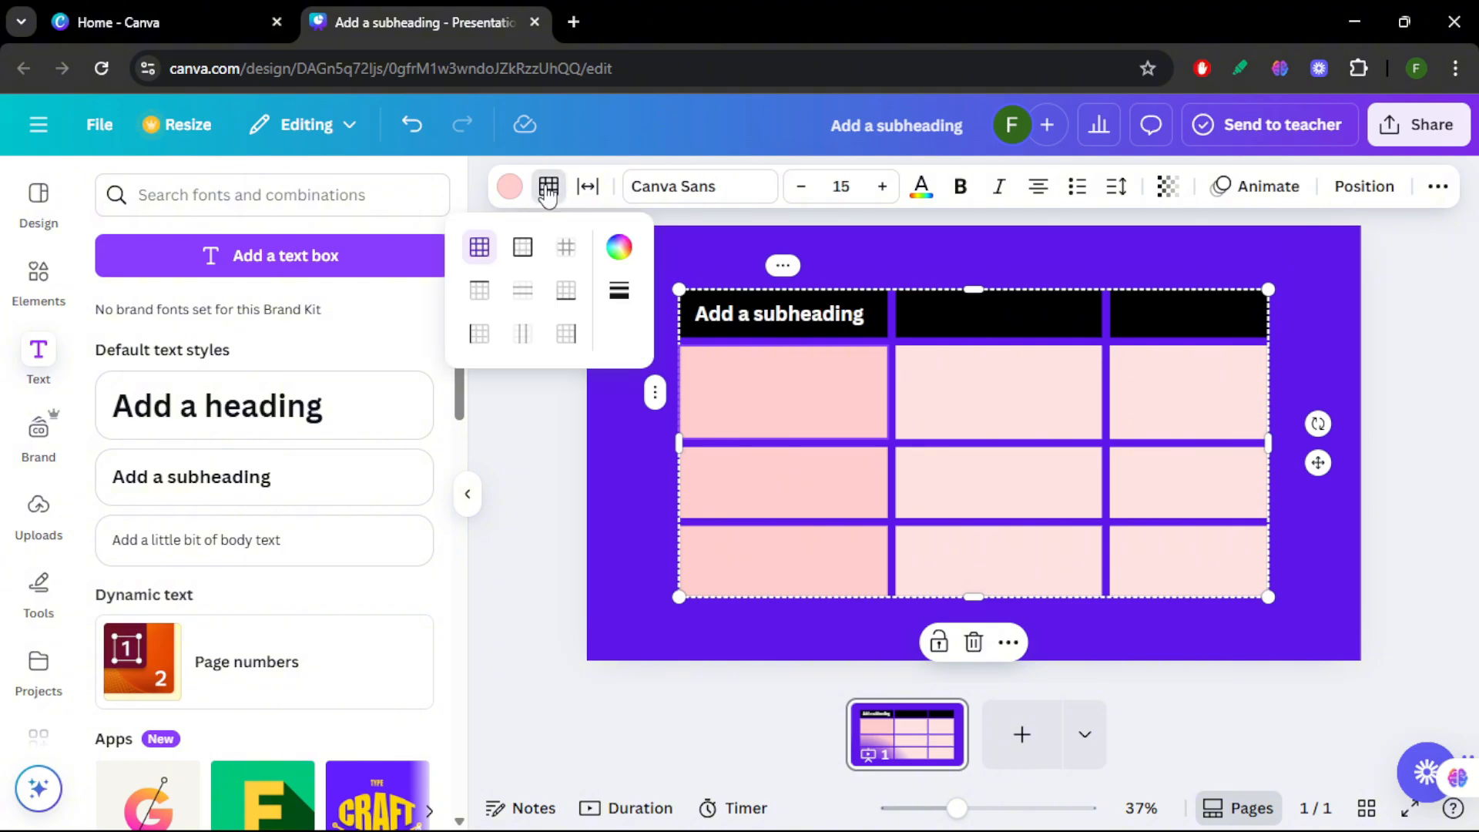
{"action": "left_click", "coordinate": [523, 259]}
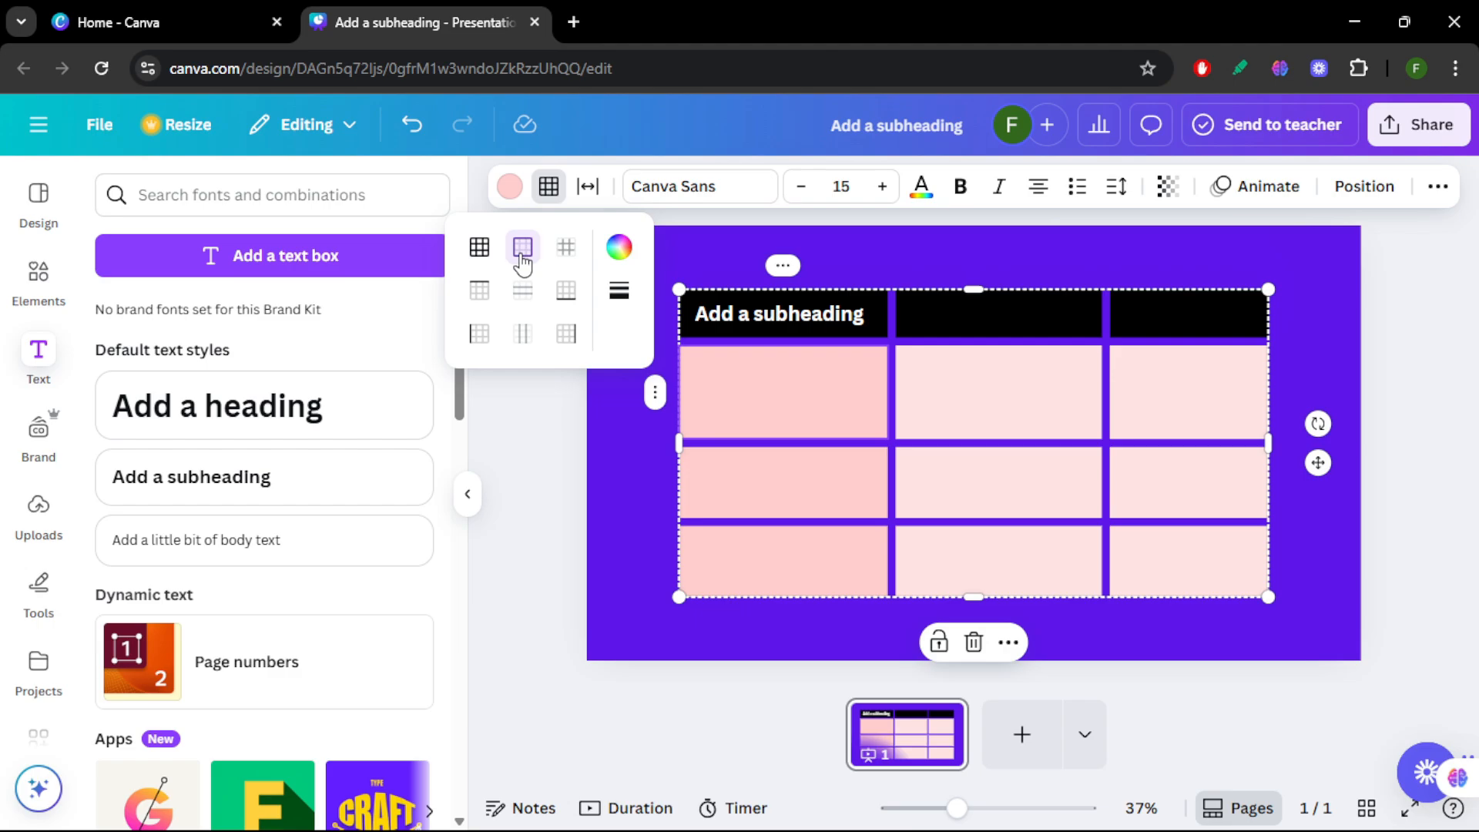
{"action": "left_click", "coordinate": [619, 291]}
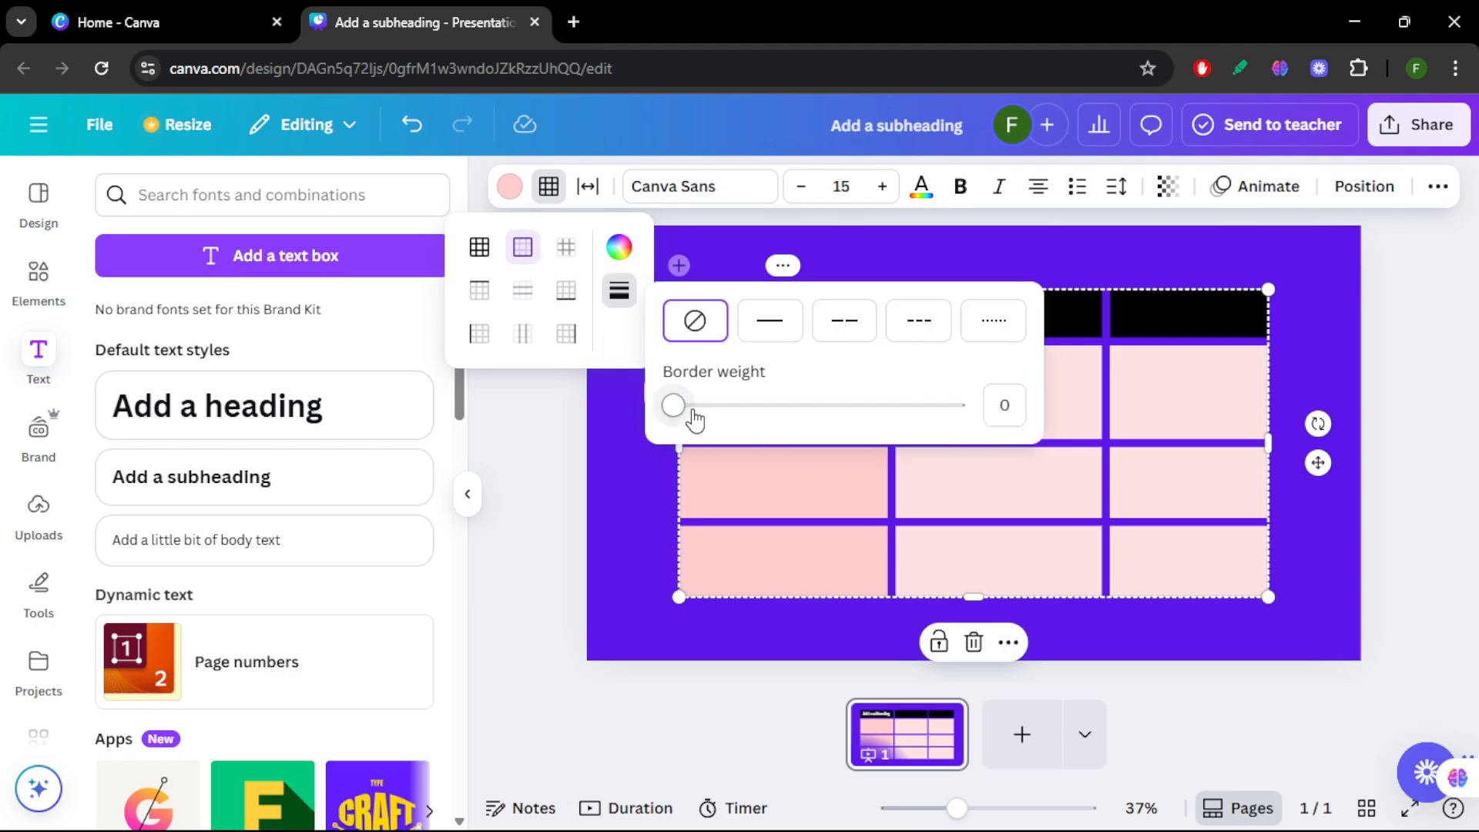
{"action": "left_click_drag", "start_coordinate": [676, 406], "coordinate": [940, 403]}
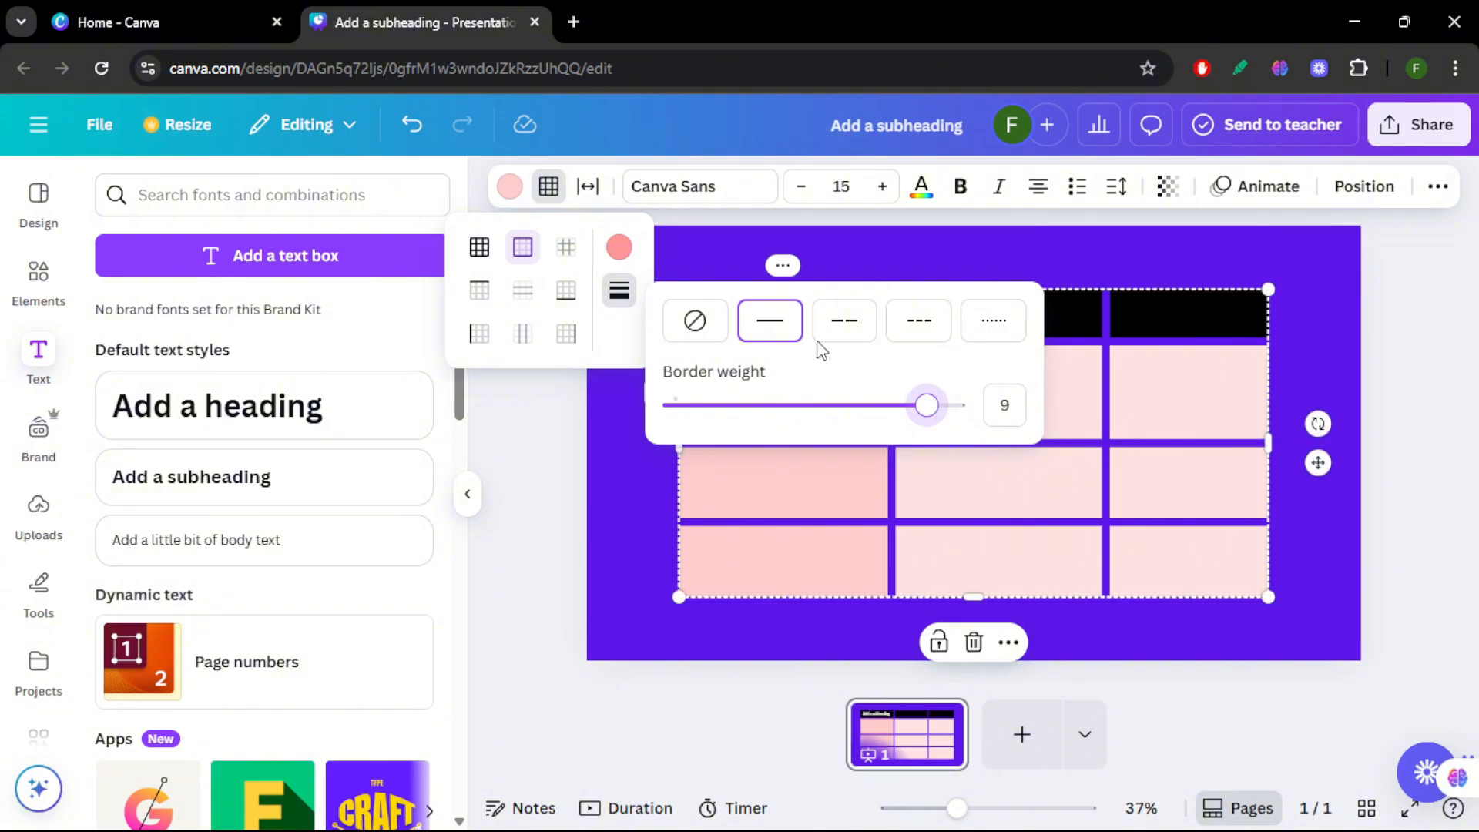
{"action": "left_click", "coordinate": [839, 328]}
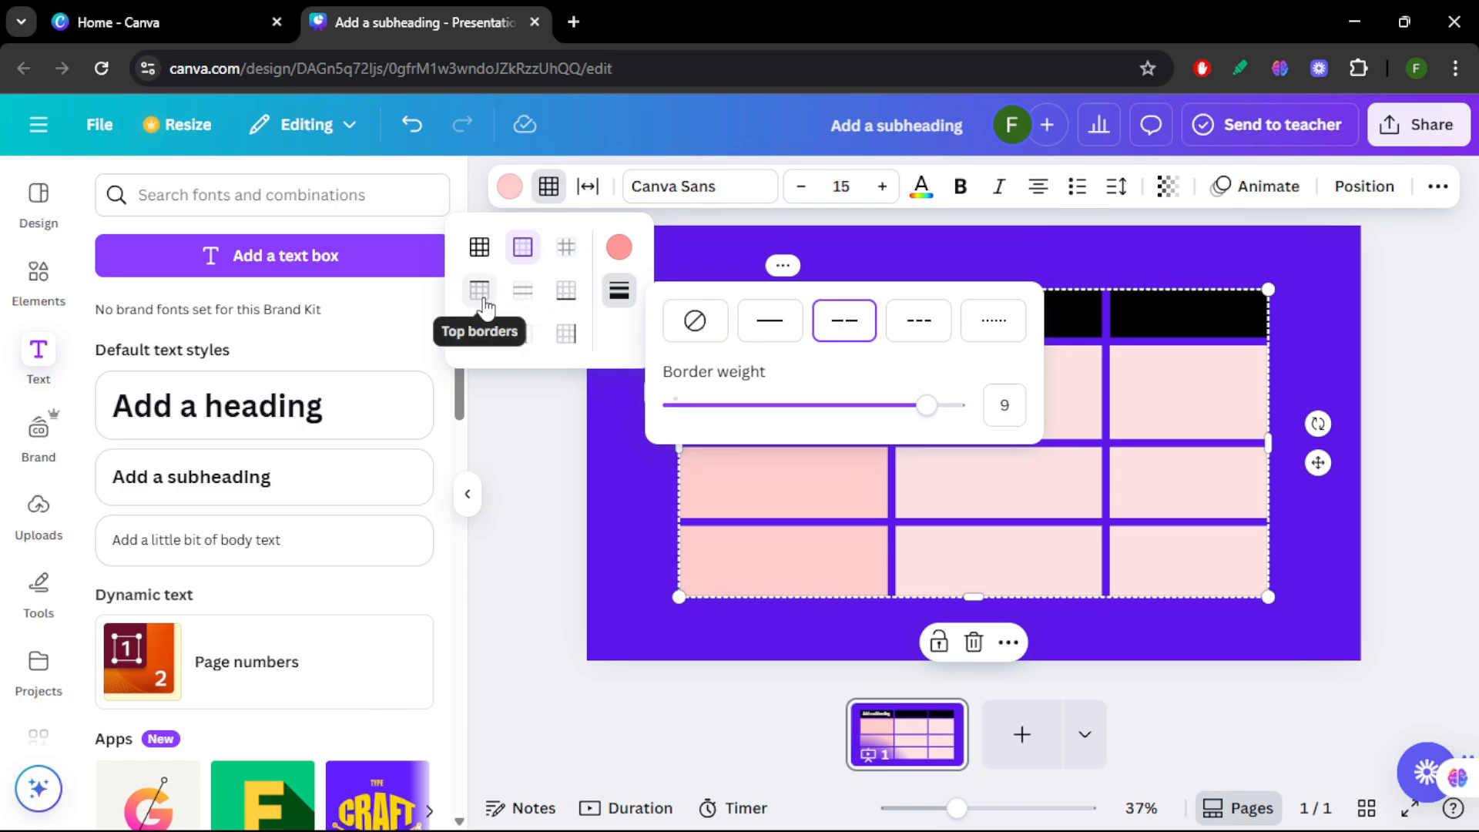
Step: Set the colour of the cell's dashed border to white
{"action": "left_click", "coordinate": [624, 253]}
{"action": "left_click", "coordinate": [626, 254]}
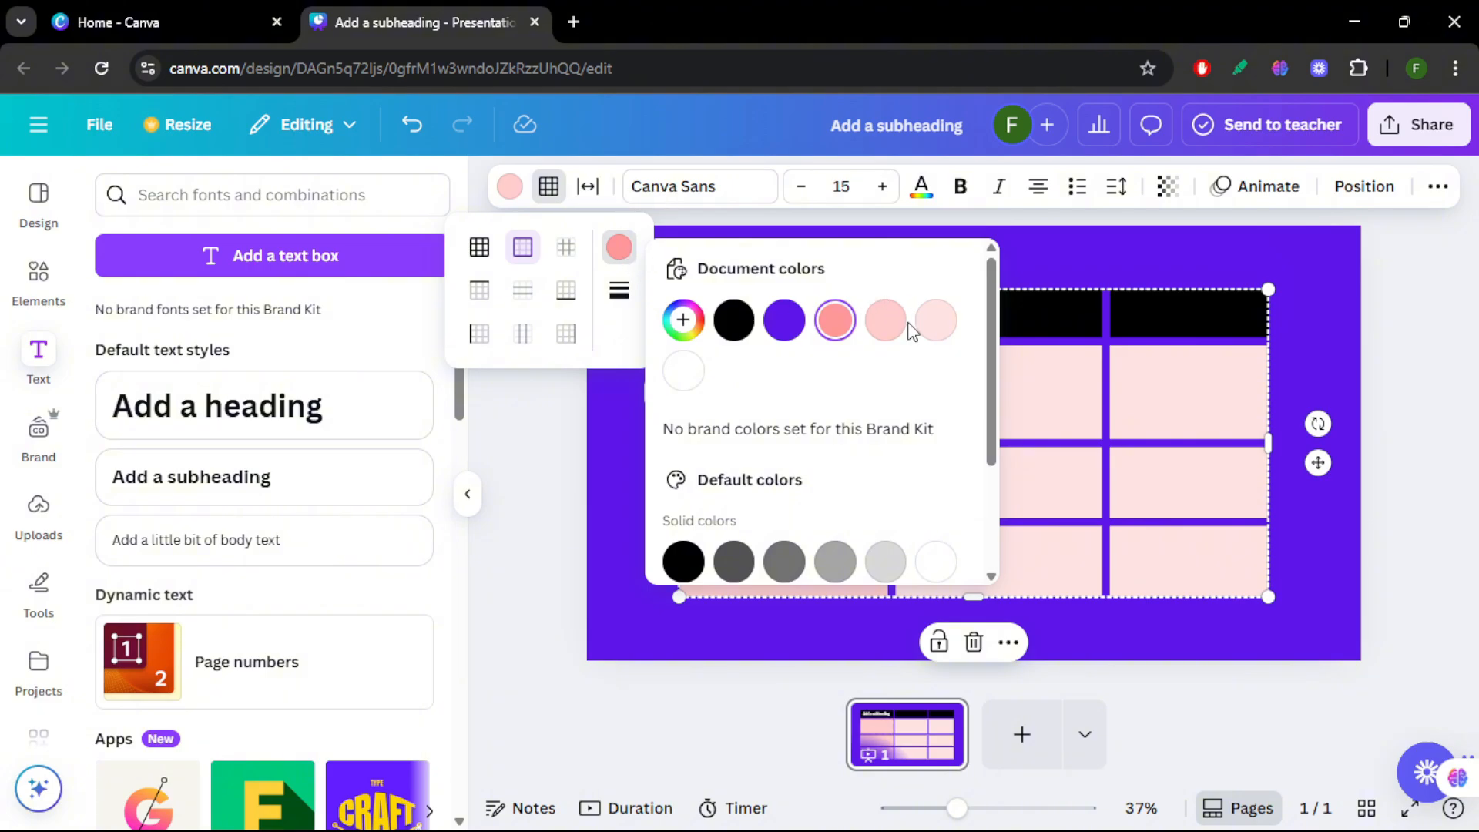
{"action": "scroll", "coordinate": [935, 524], "scroll_direction": "down", "scroll_amount": 2}
{"action": "left_click", "coordinate": [935, 397]}
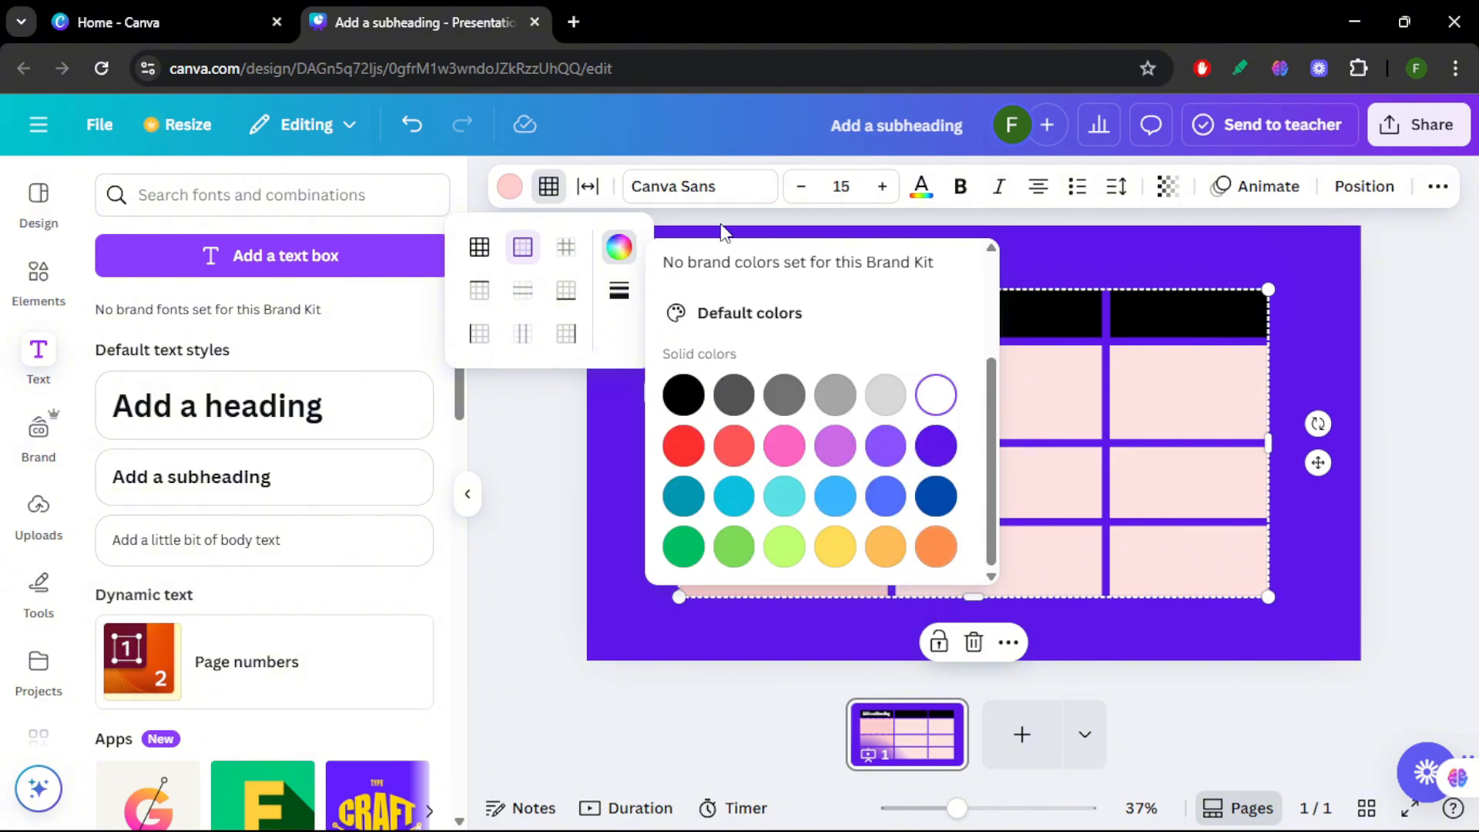
{"action": "left_click", "coordinate": [608, 353]}
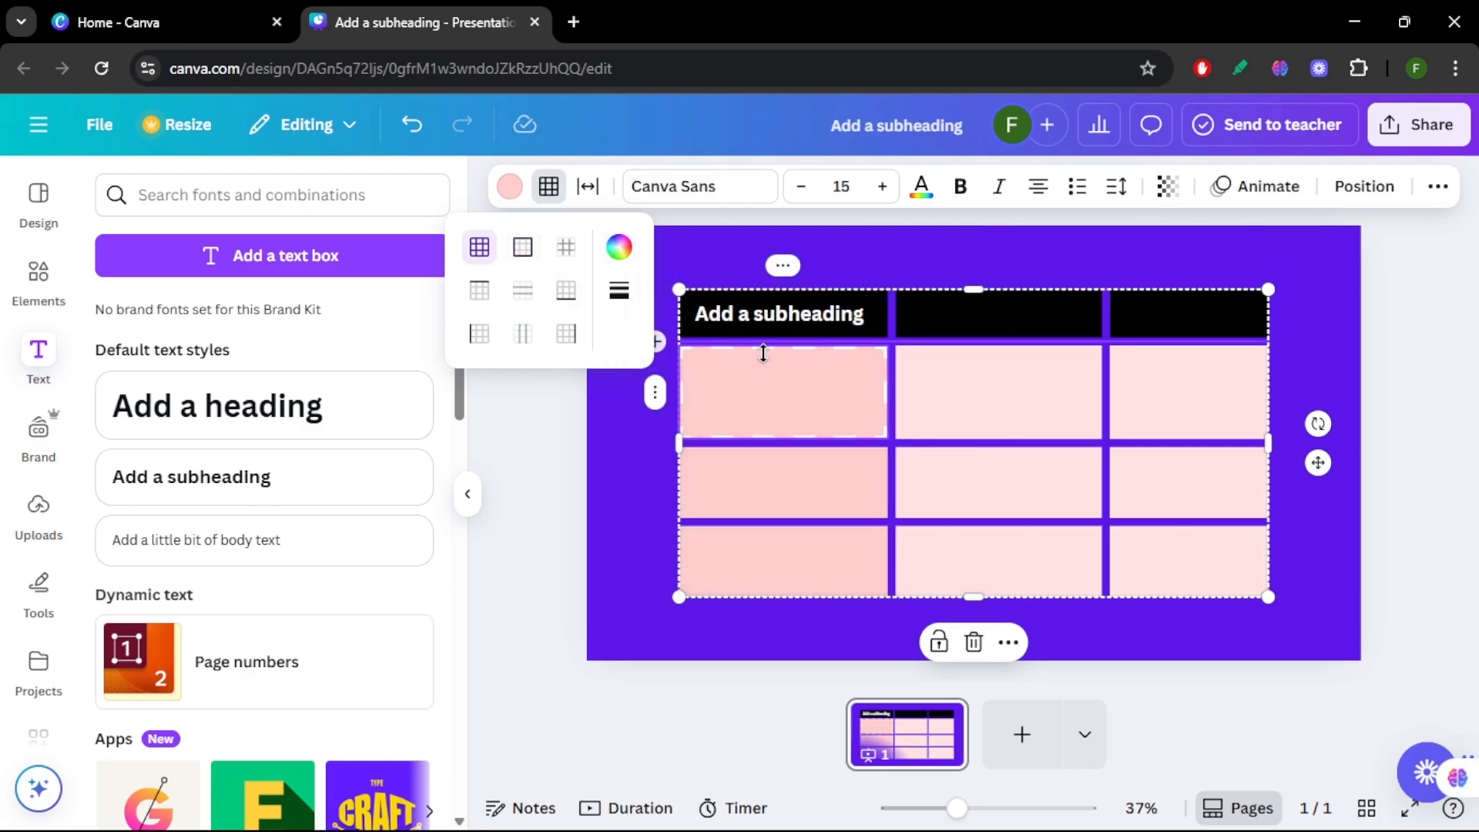
Step: Change the colour of all borders on the dashed cell to black
{"action": "left_click", "coordinate": [619, 246]}
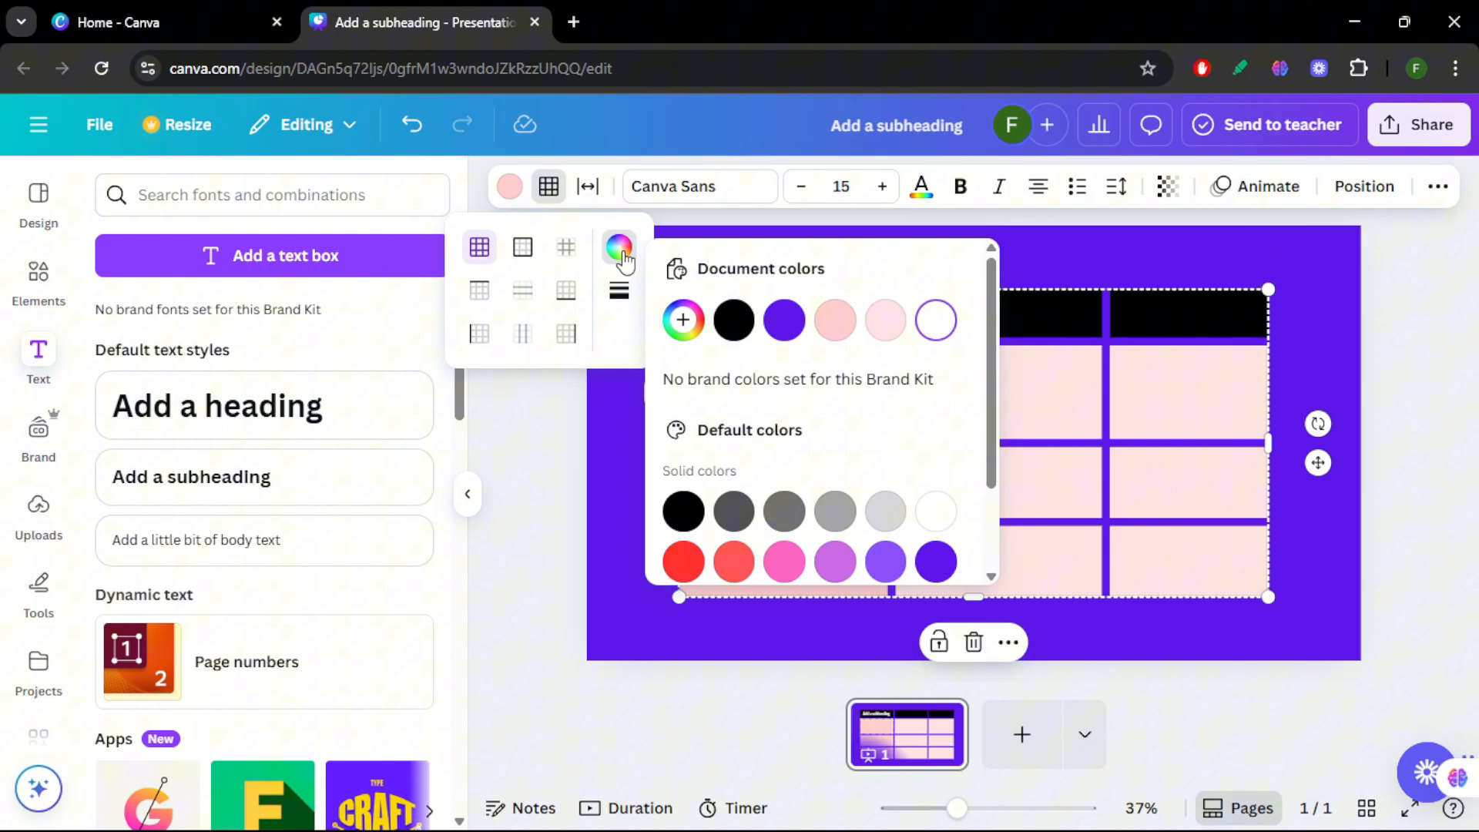
{"action": "left_click", "coordinate": [733, 320]}
{"action": "left_click", "coordinate": [624, 351]}
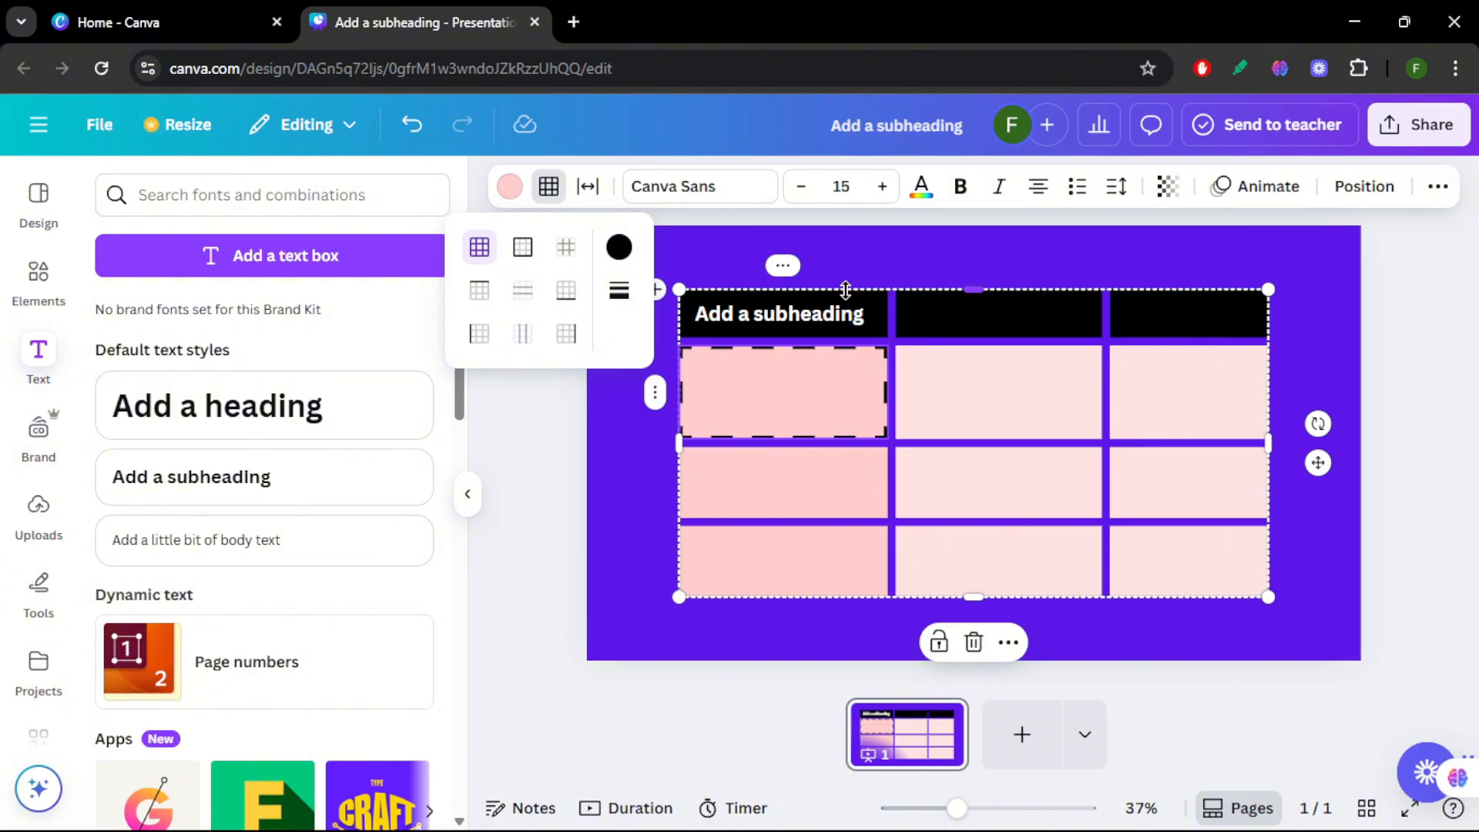
Step: Select the whole table and give it solid outer borders with a weight of 8
{"action": "left_click", "coordinate": [1013, 288]}
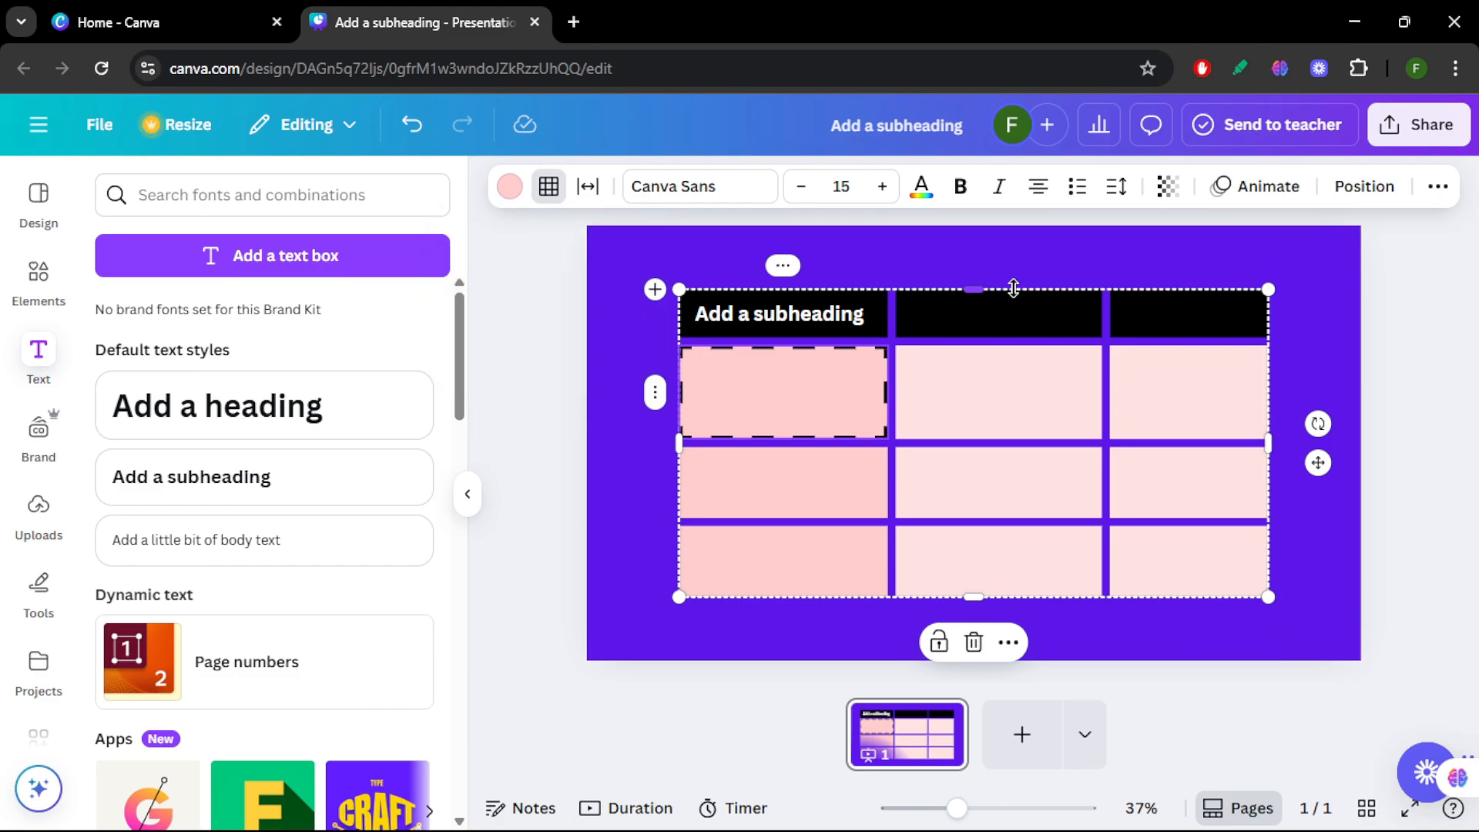
{"action": "left_click", "coordinate": [549, 185]}
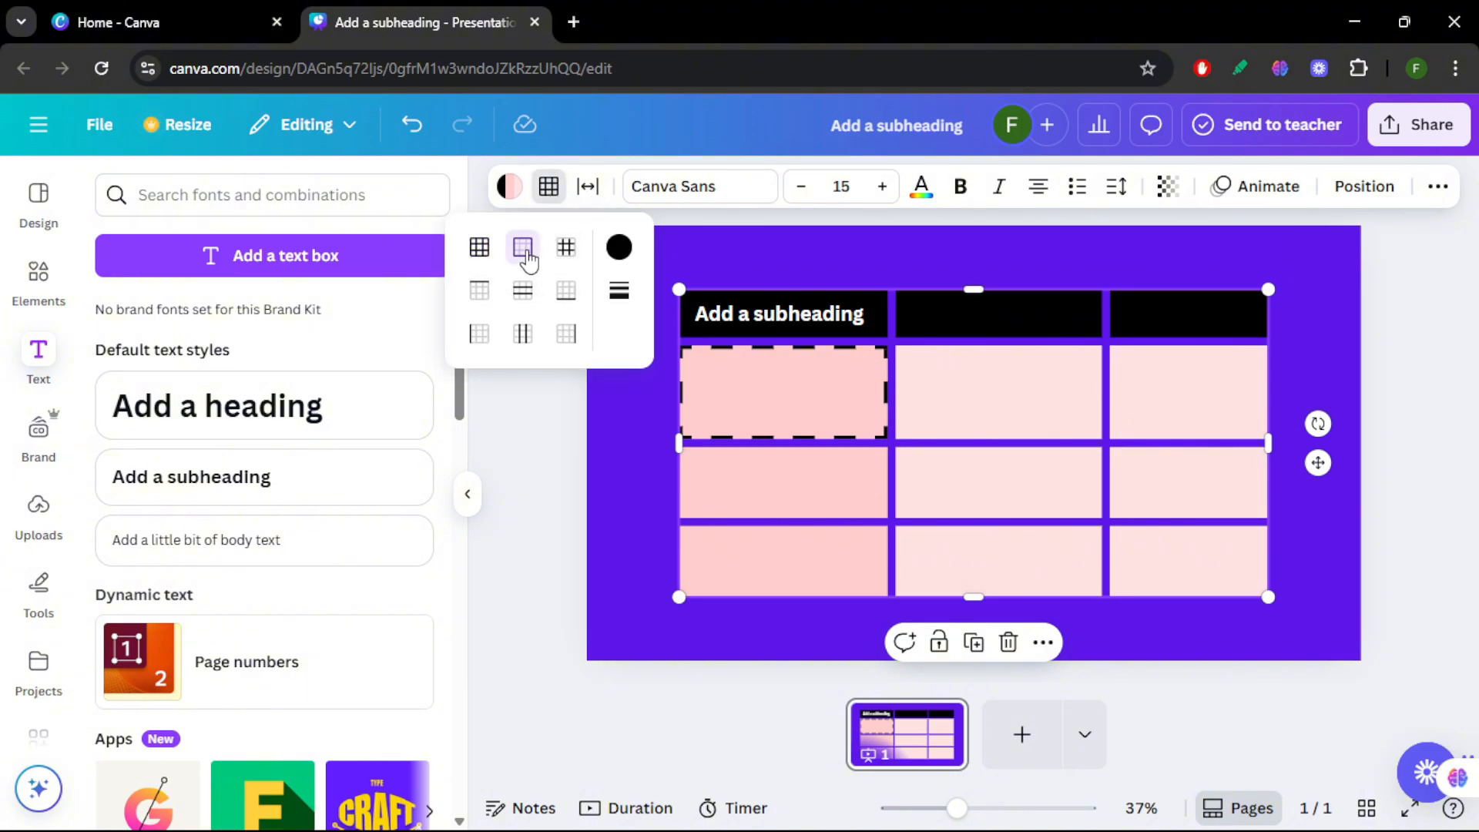
{"action": "left_click", "coordinate": [624, 296]}
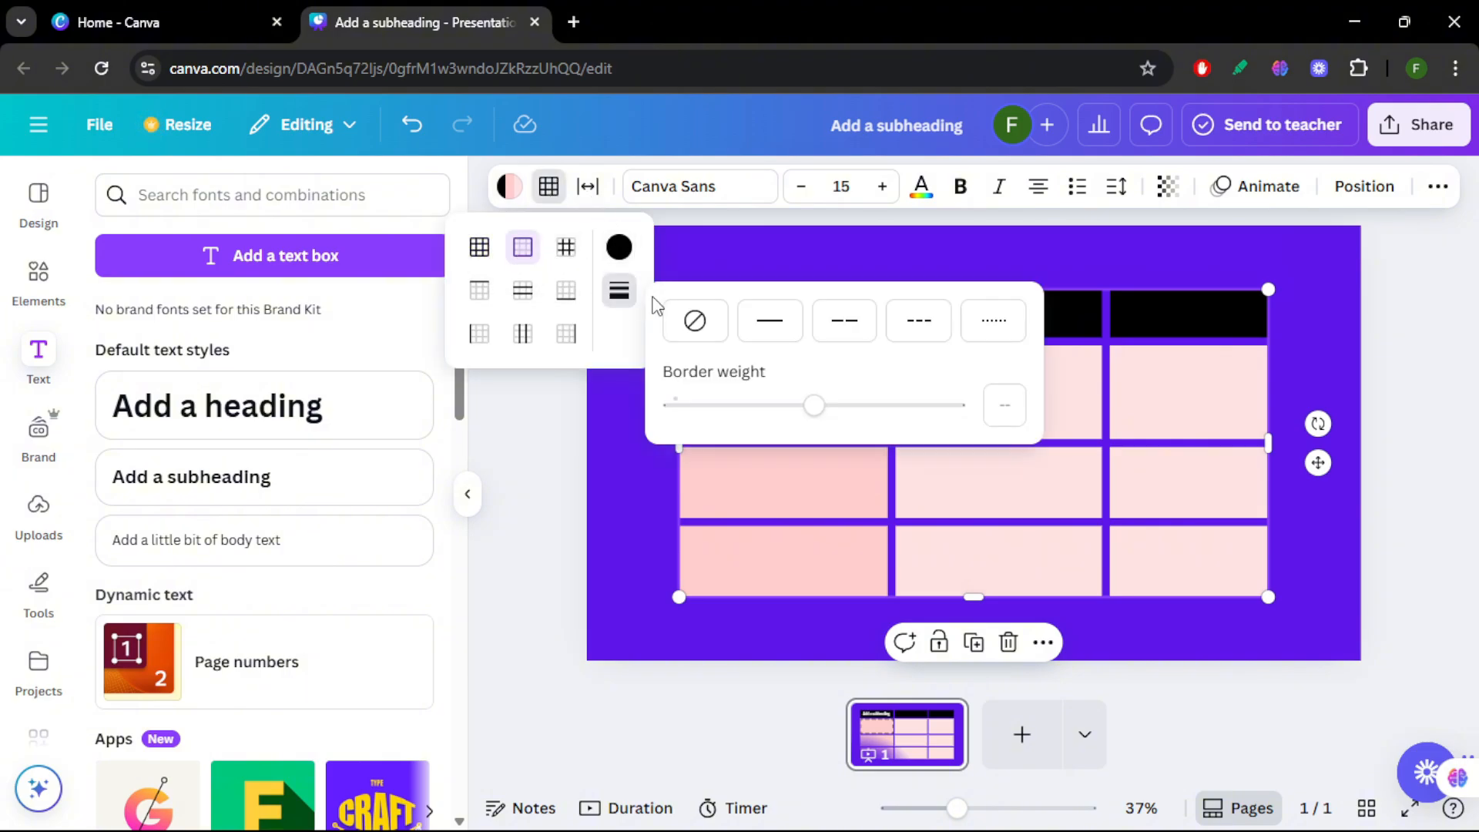
{"action": "left_click_drag", "start_coordinate": [815, 406], "coordinate": [899, 409]}
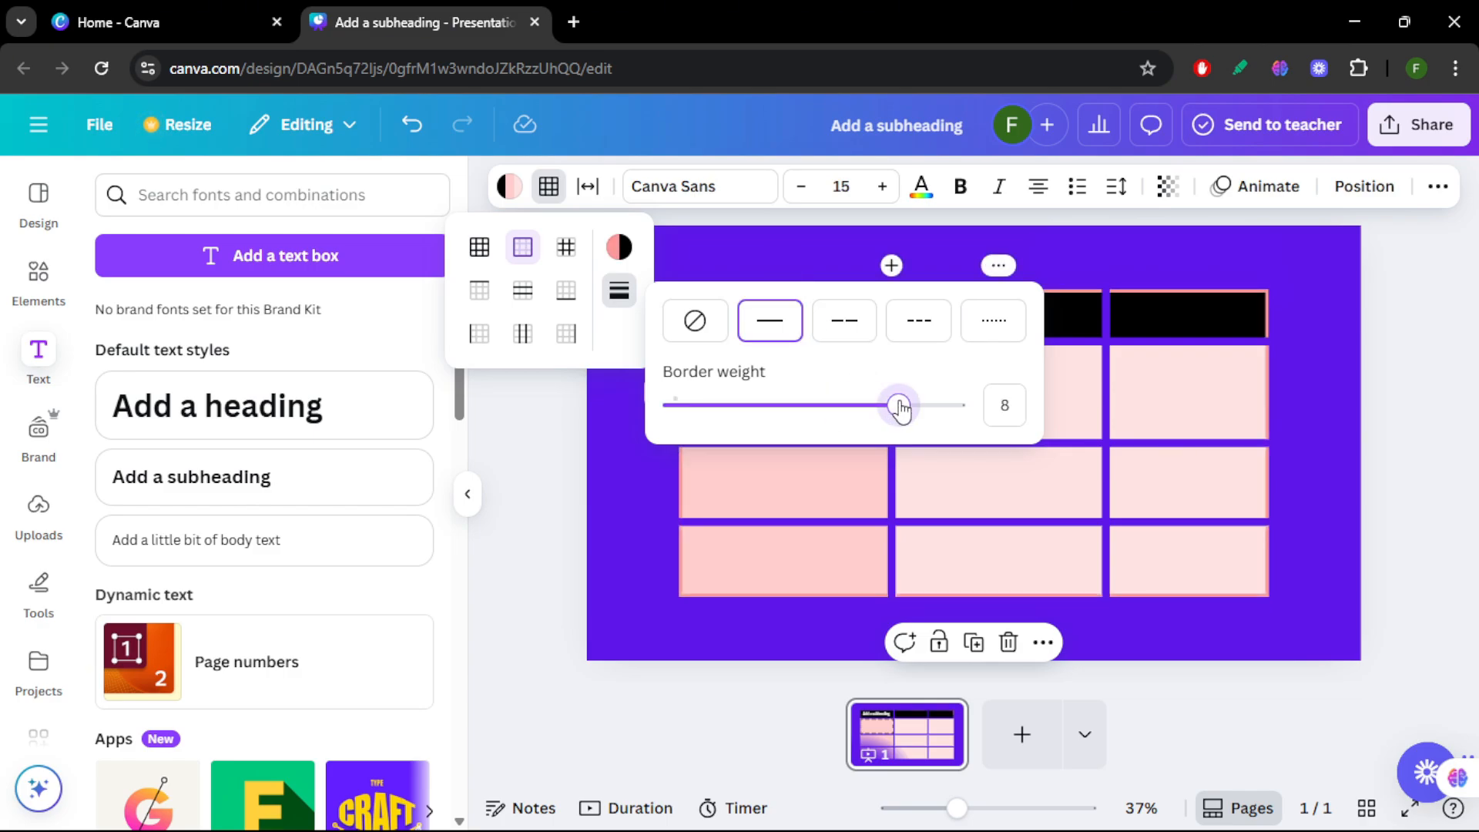
Step: Set the colour of the table's outer borders to black
{"action": "left_click", "coordinate": [619, 246]}
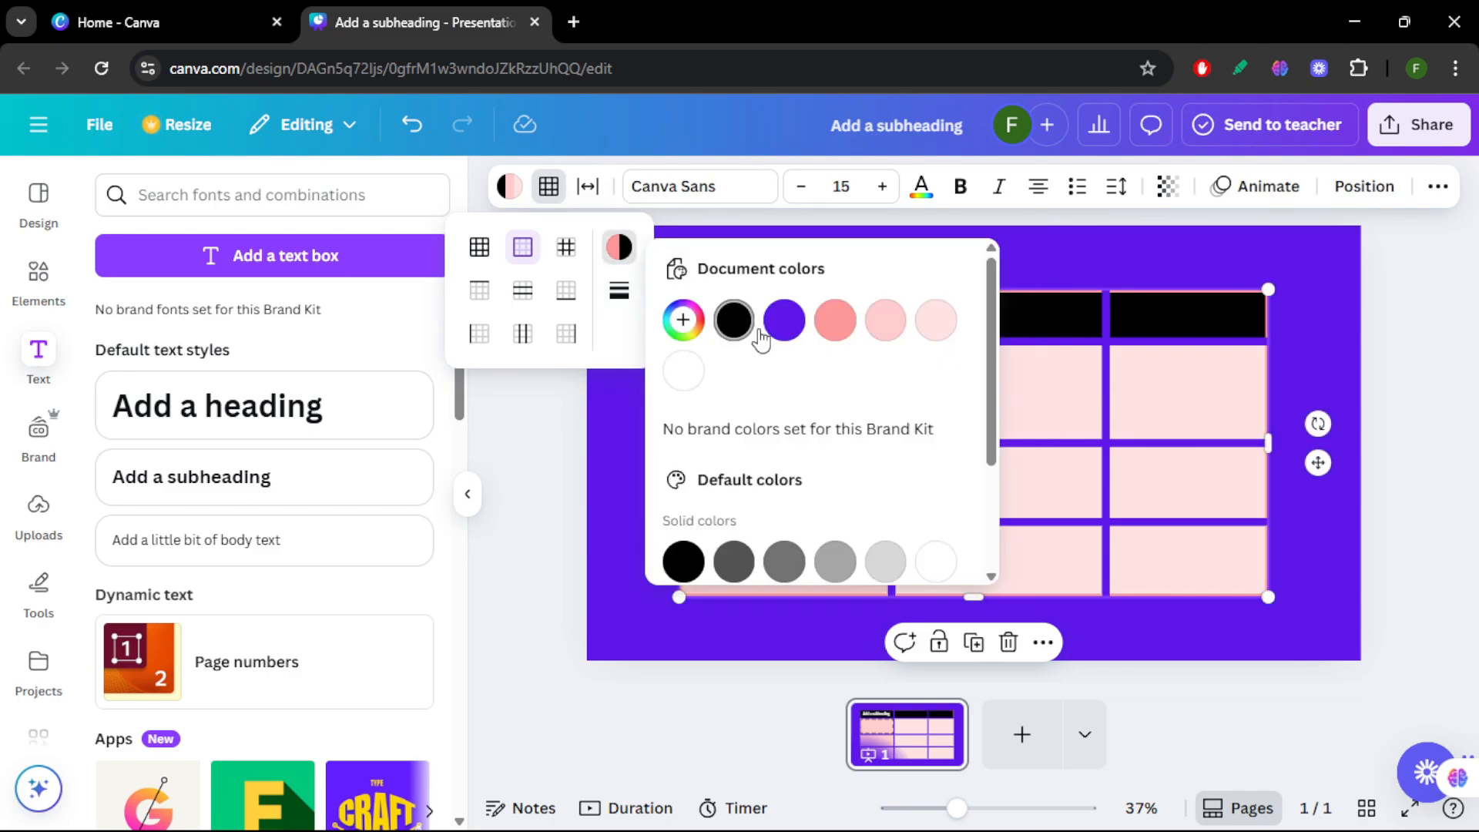
{"action": "left_click", "coordinate": [735, 322]}
{"action": "left_click", "coordinate": [489, 426]}
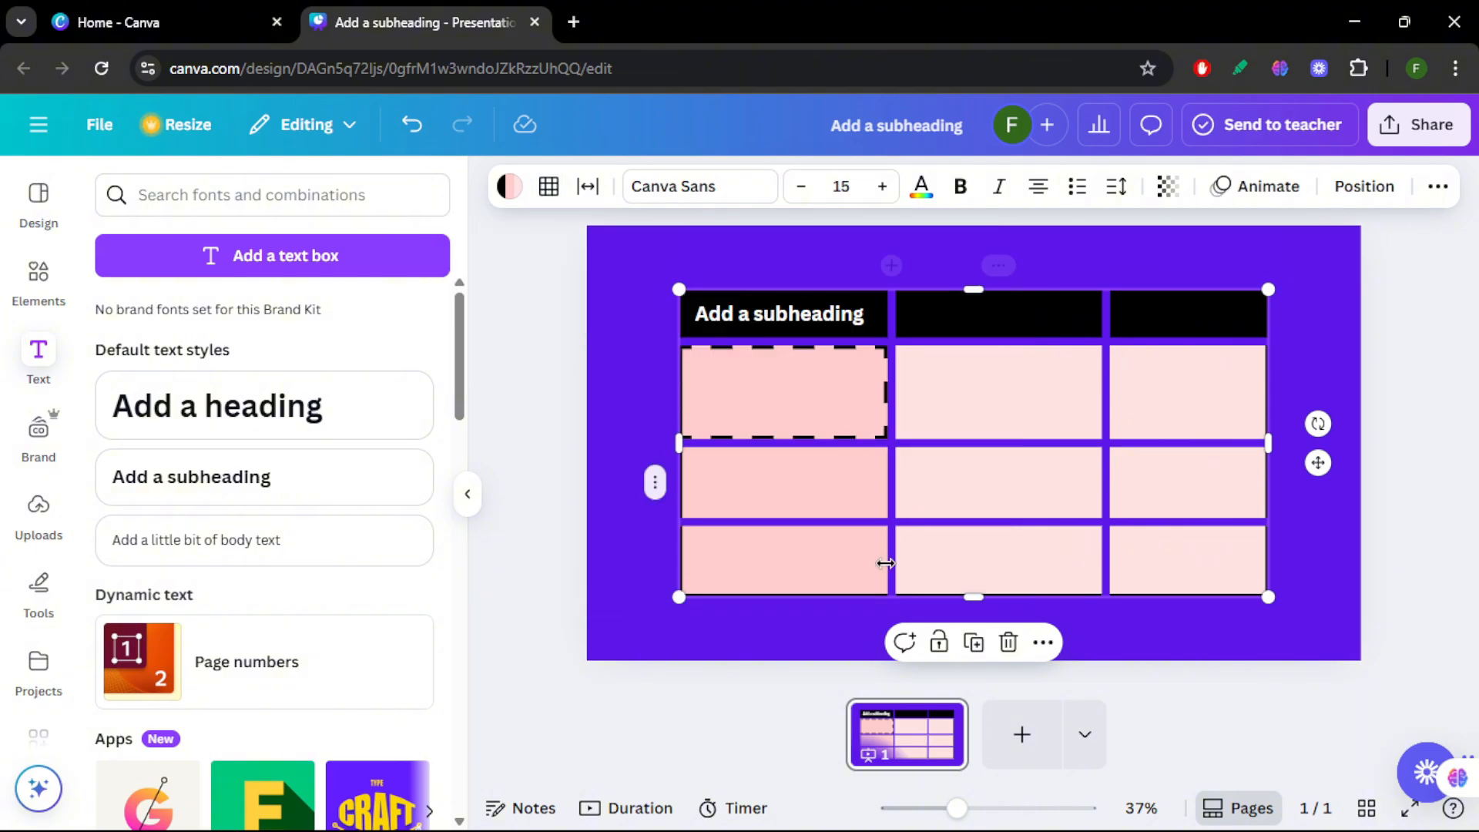
Step: Deselect the table and download the design with PDF Standard as the file type
{"action": "left_click", "coordinate": [647, 291]}
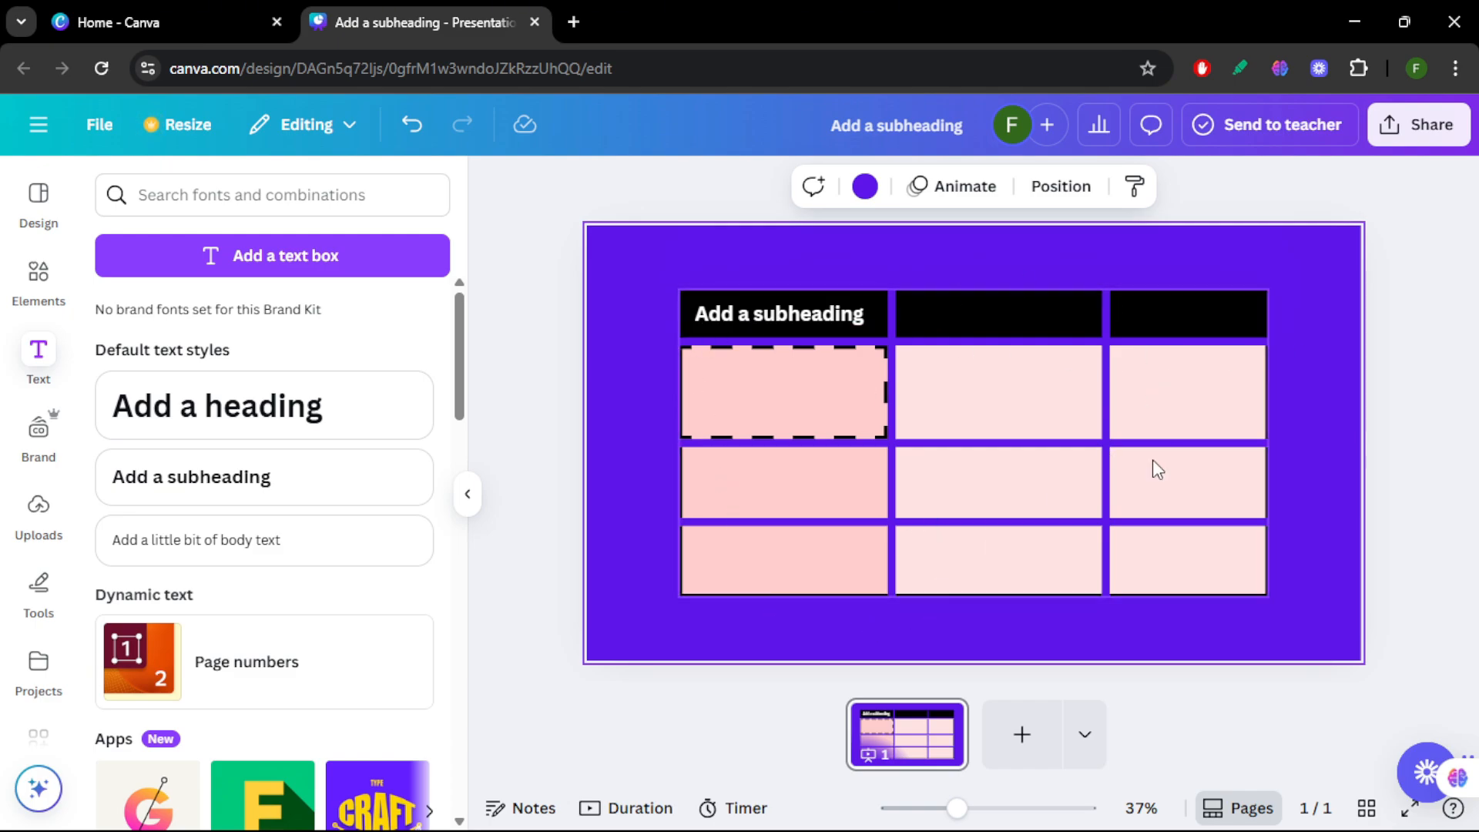
{"action": "left_click", "coordinate": [1406, 128]}
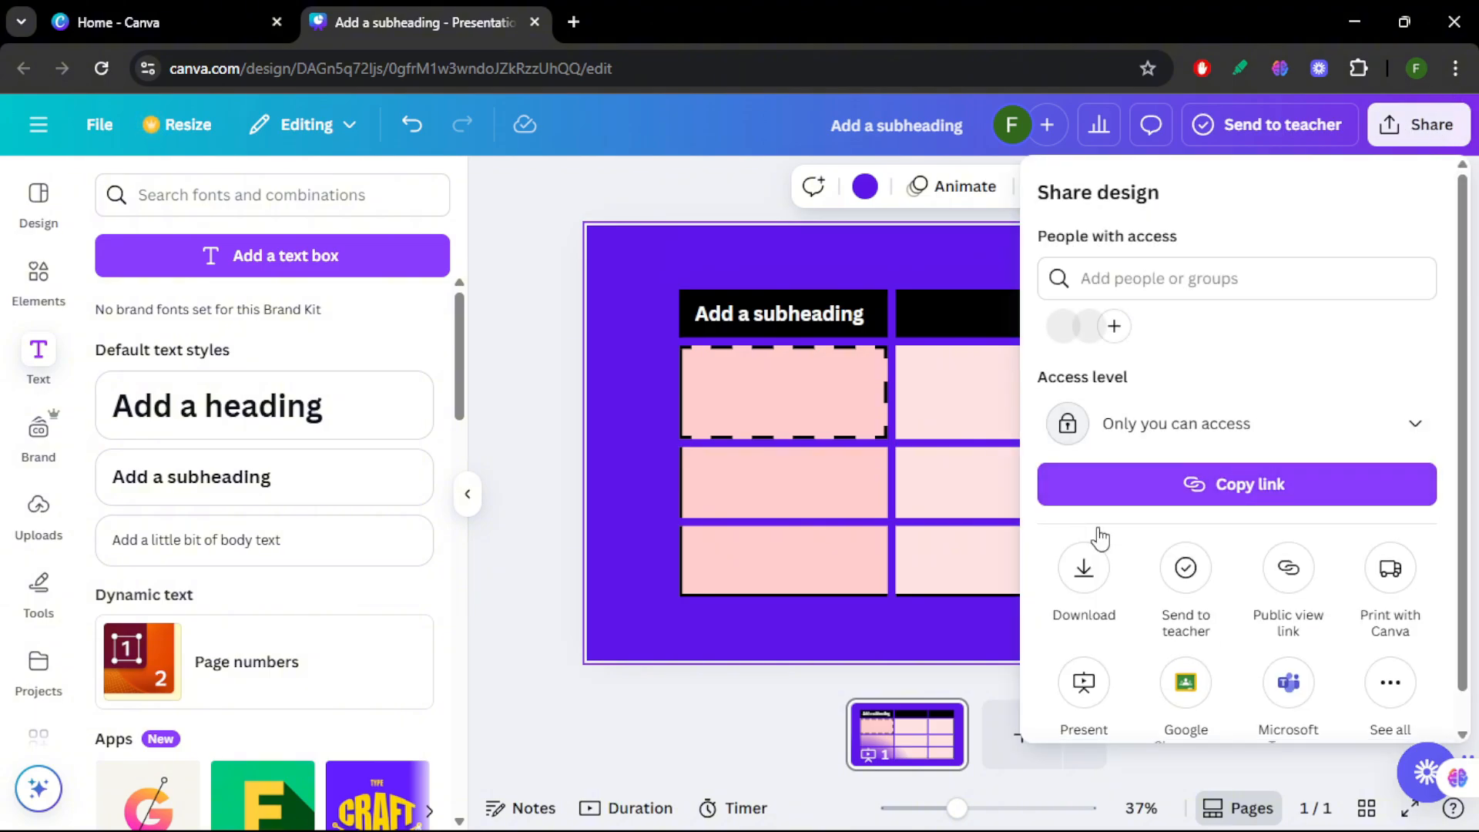
{"action": "left_click", "coordinate": [1103, 574]}
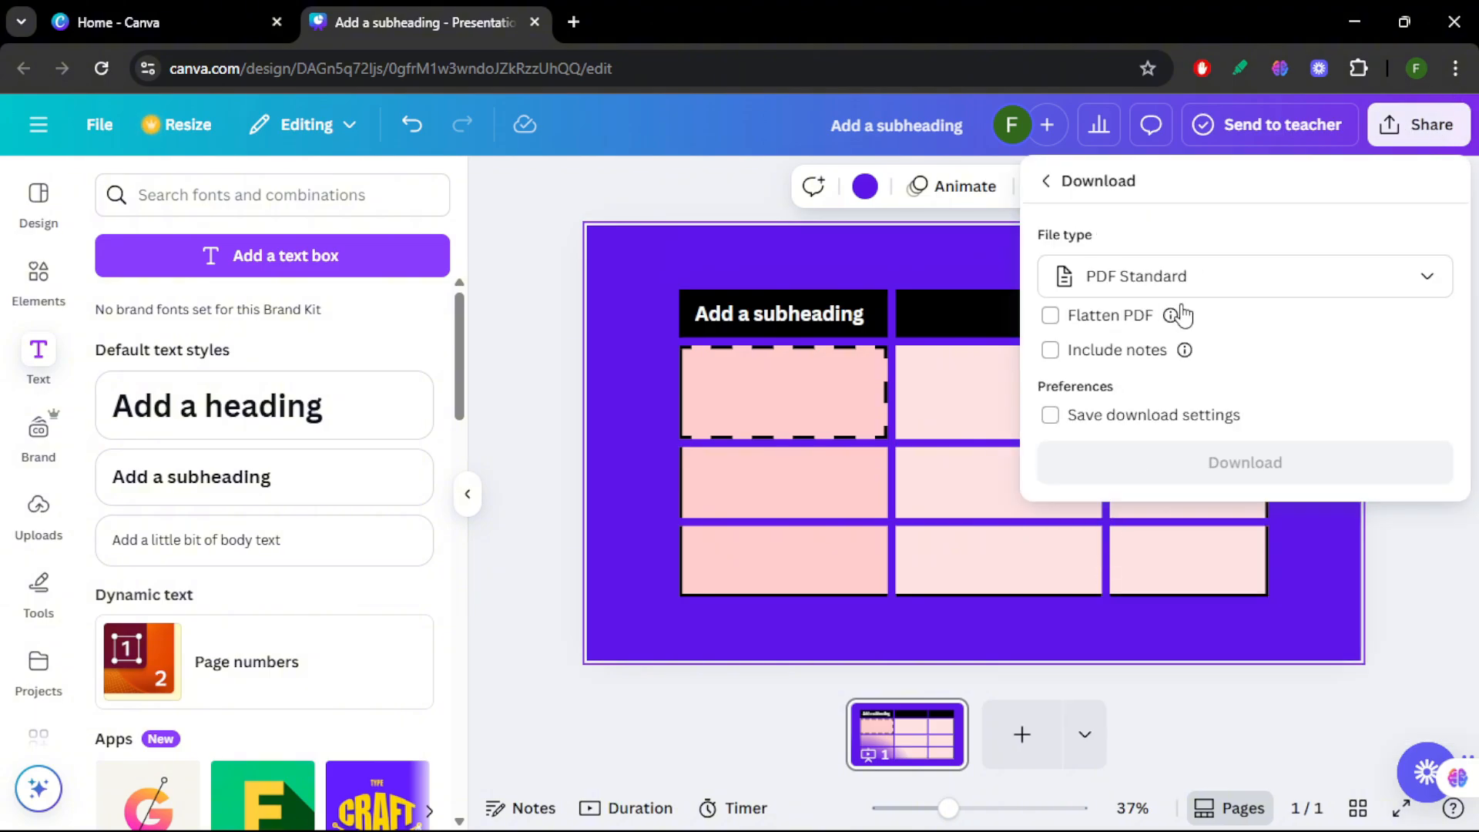
{"action": "left_click", "coordinate": [1160, 285]}
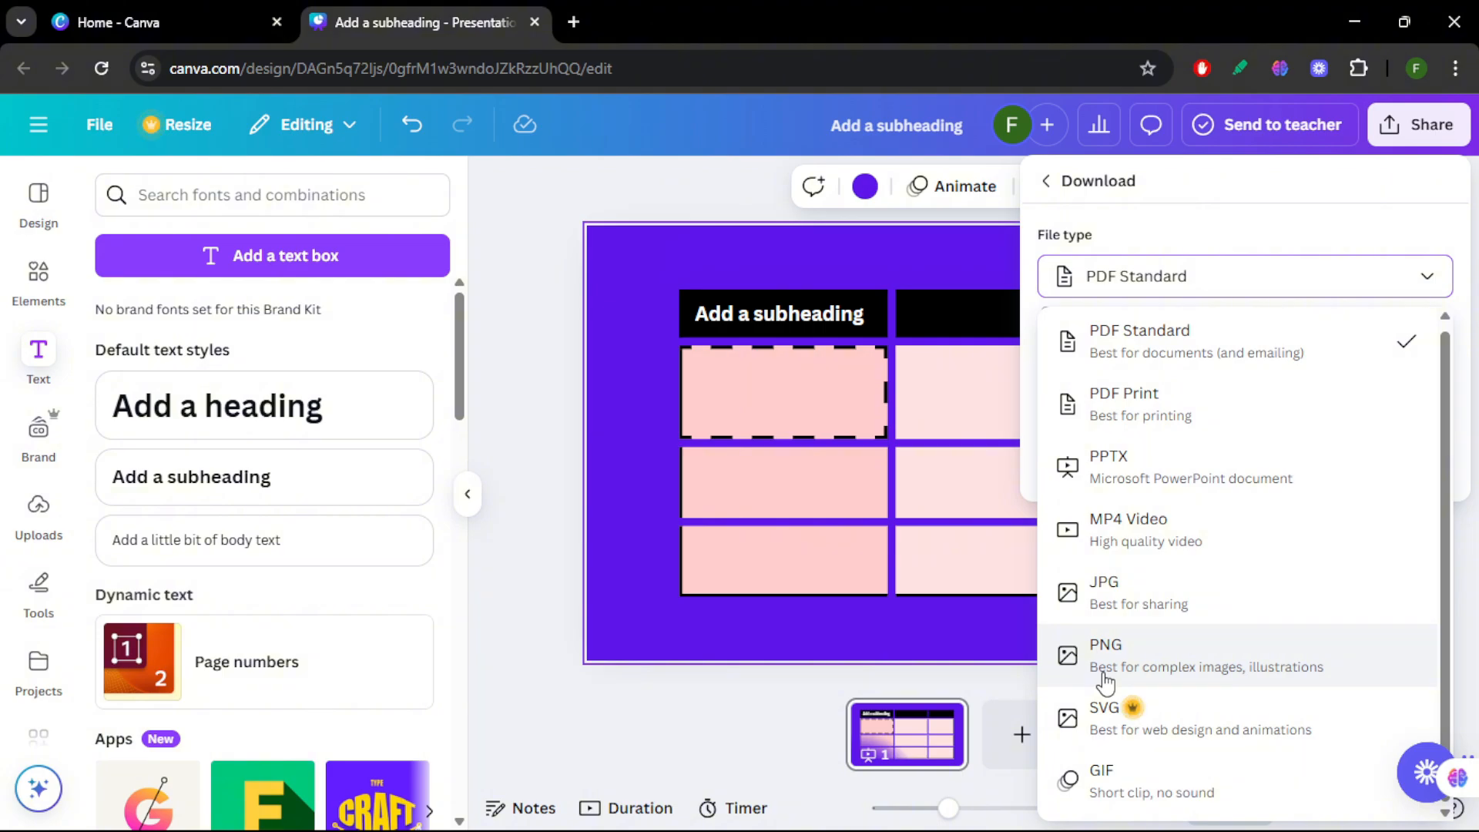
{"action": "scroll", "coordinate": [1107, 683], "scroll_direction": "up", "scroll_amount": 1}
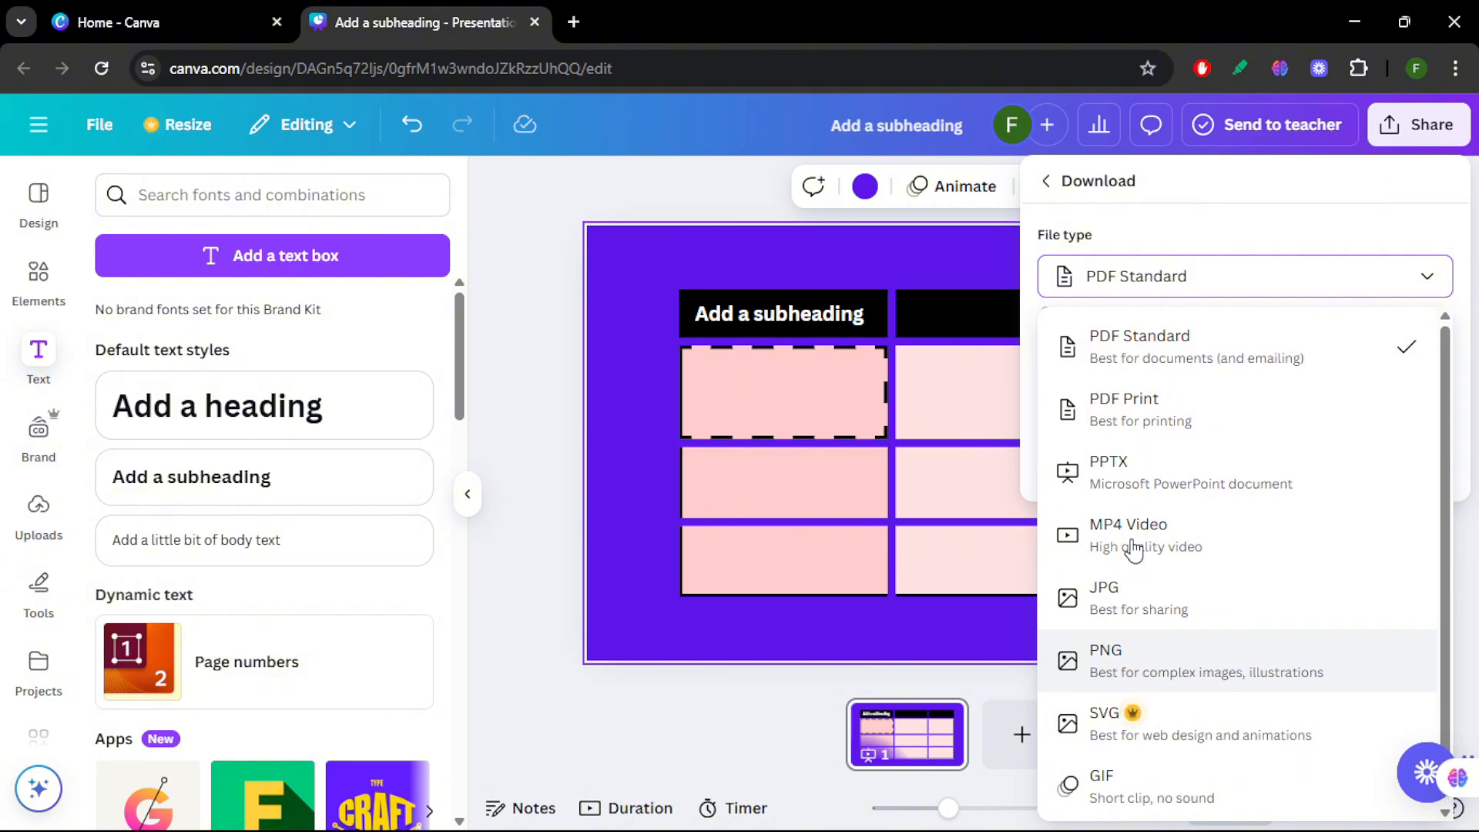
{"action": "left_click", "coordinate": [1173, 371]}
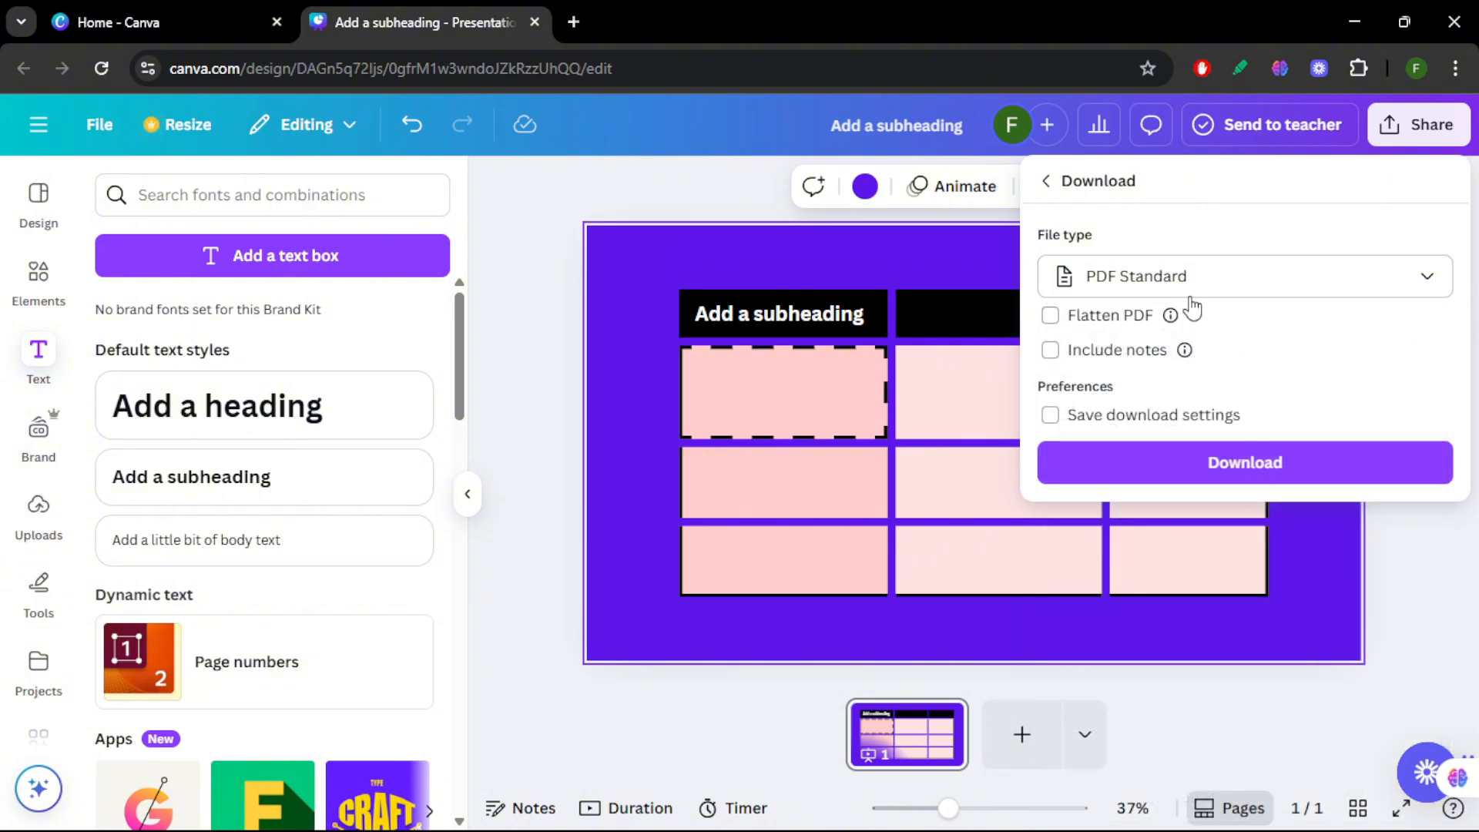
{"action": "left_click", "coordinate": [1243, 462]}
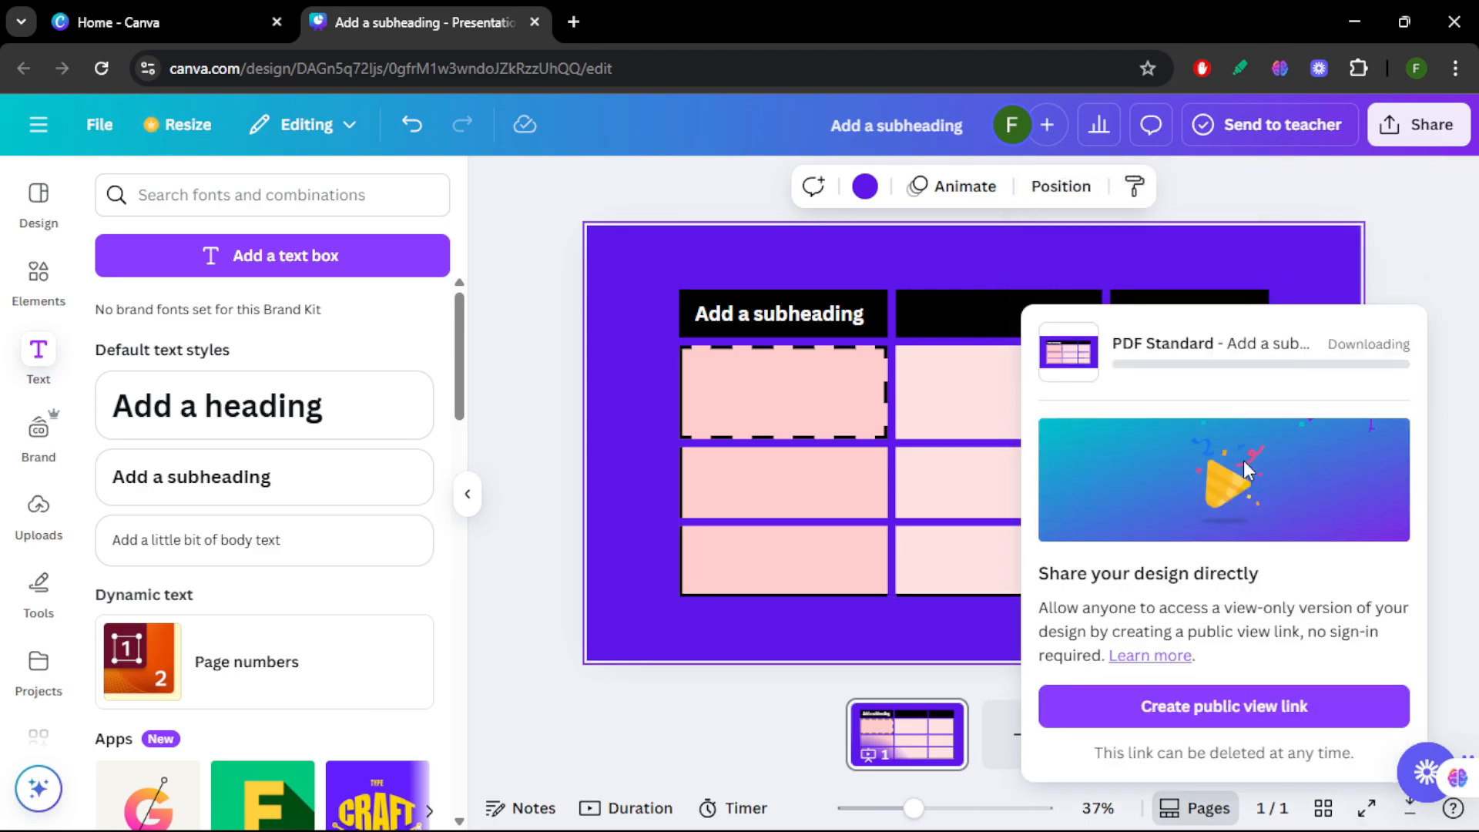